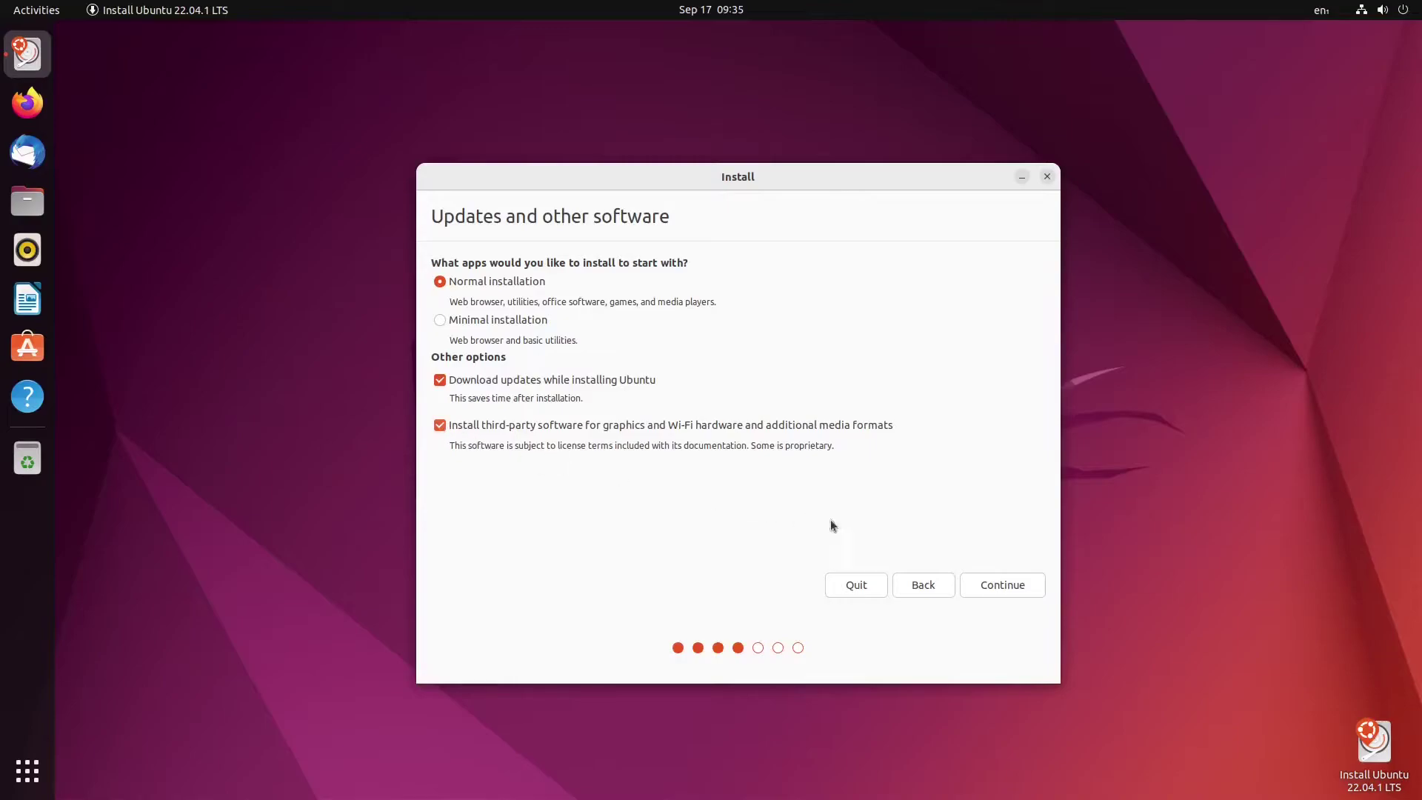
Keep 'Erase disk and install Ubuntu', start the install, and confirm writing the partition changes.
{"action": "left_click", "coordinate": [1008, 585]}
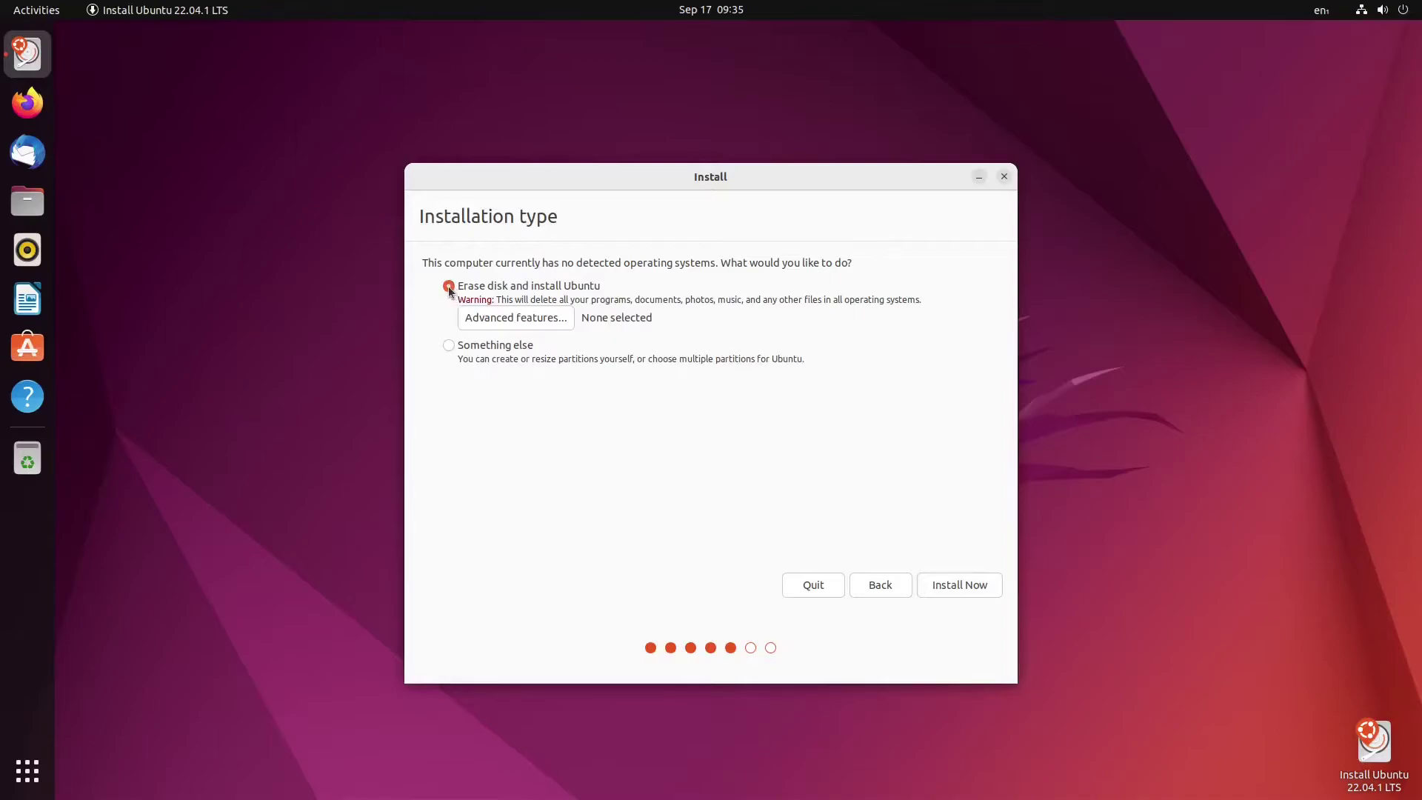
{"action": "left_click", "coordinate": [960, 586]}
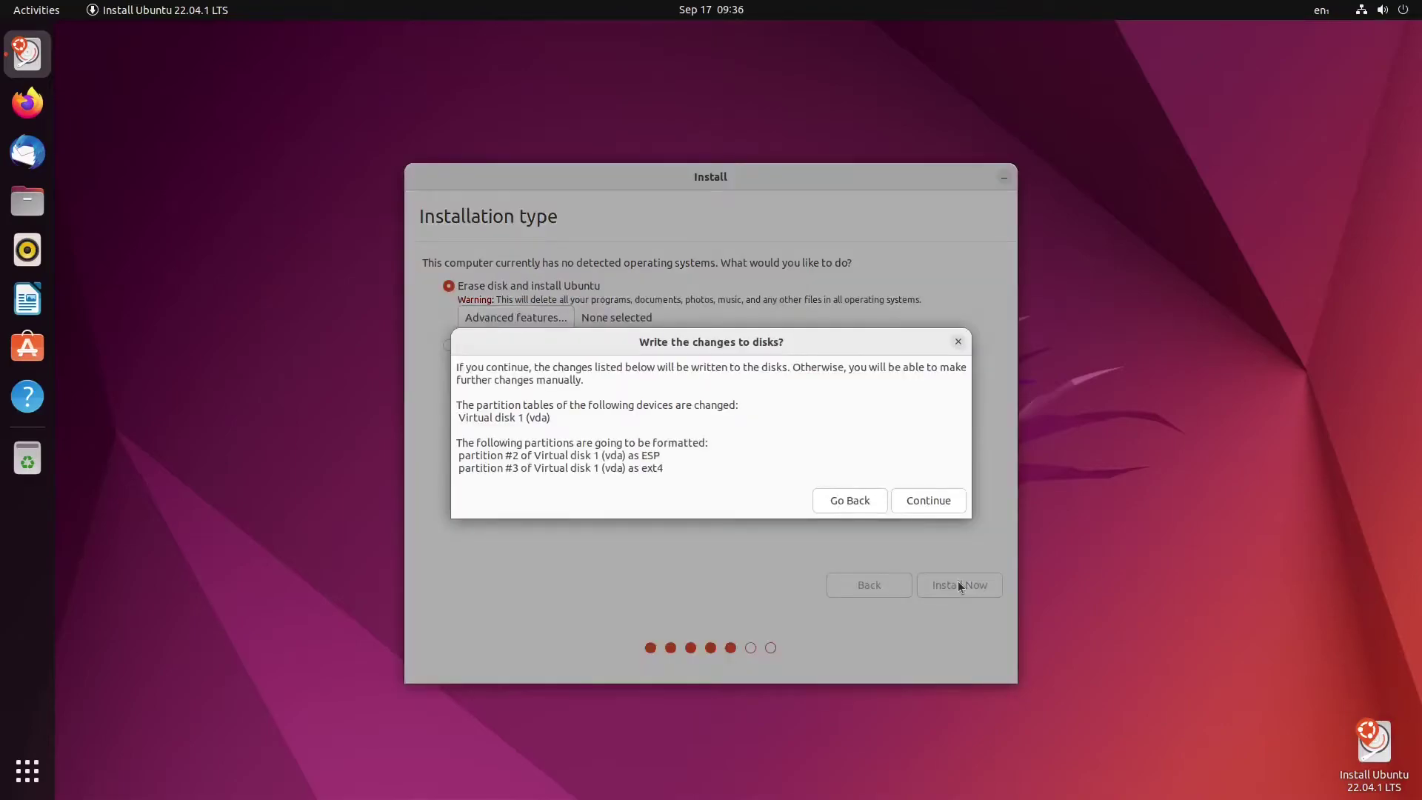
{"action": "left_click", "coordinate": [929, 500]}
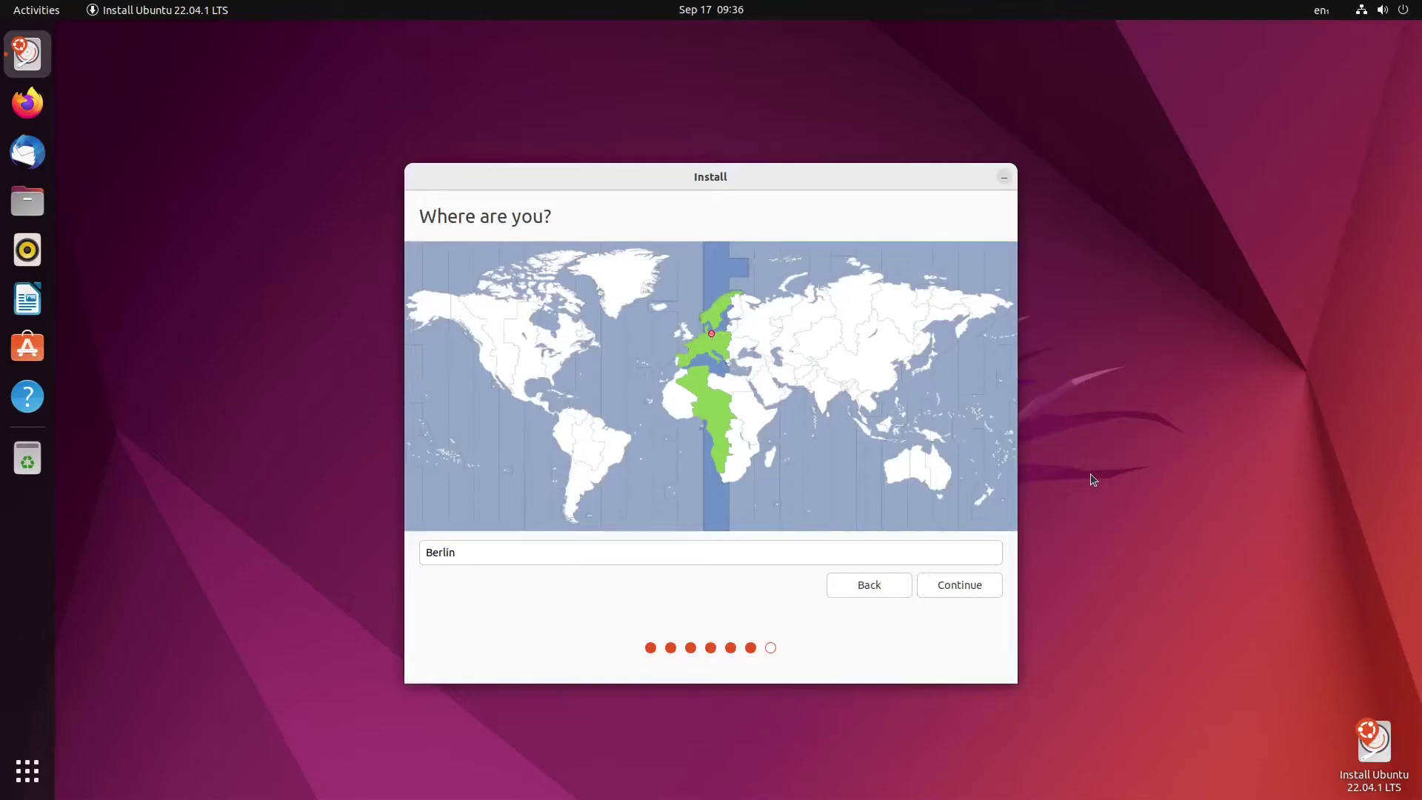
Accept the Berlin time zone, enter the user's name, and set and confirm the account password.
{"action": "left_click", "coordinate": [957, 588]}
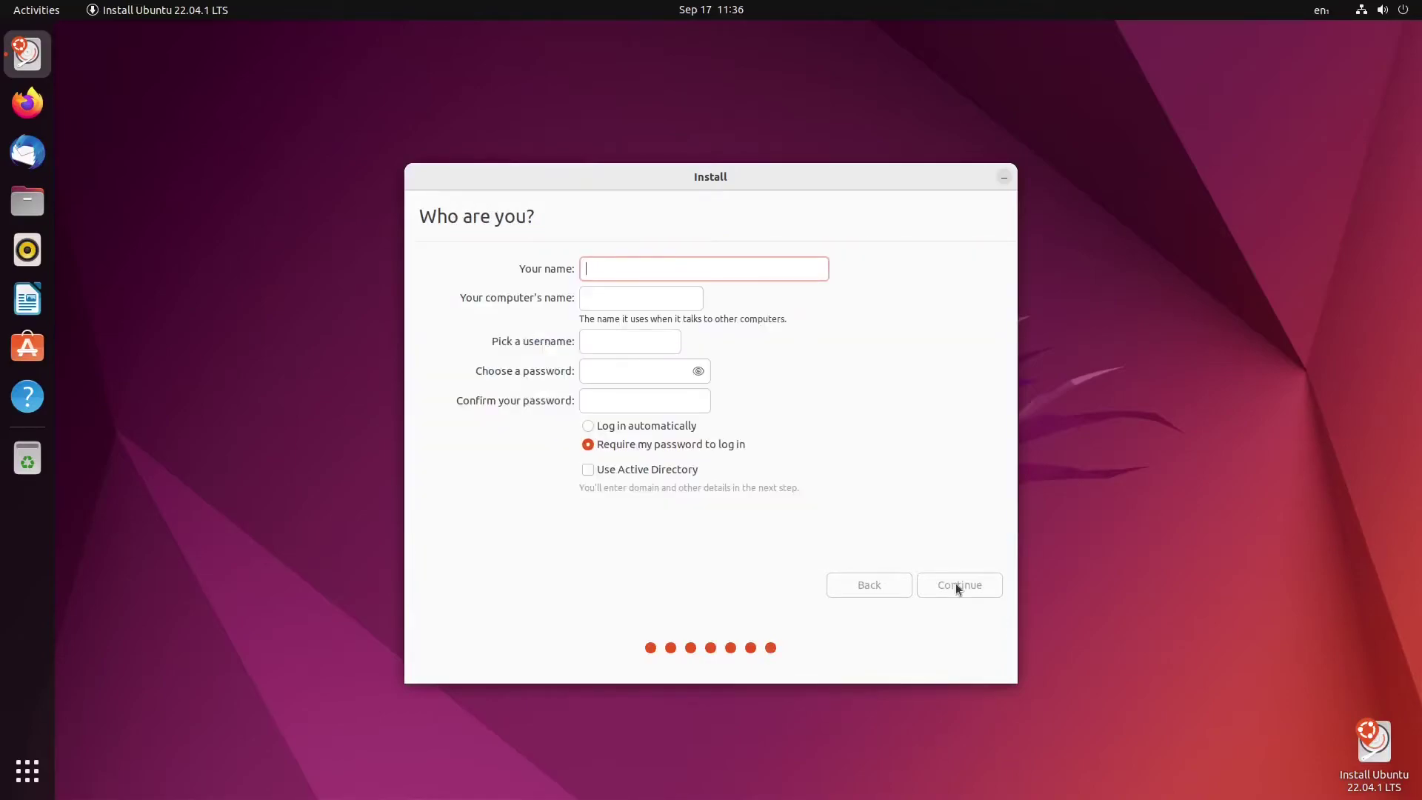
{"action": "type", "text": "eq2"}
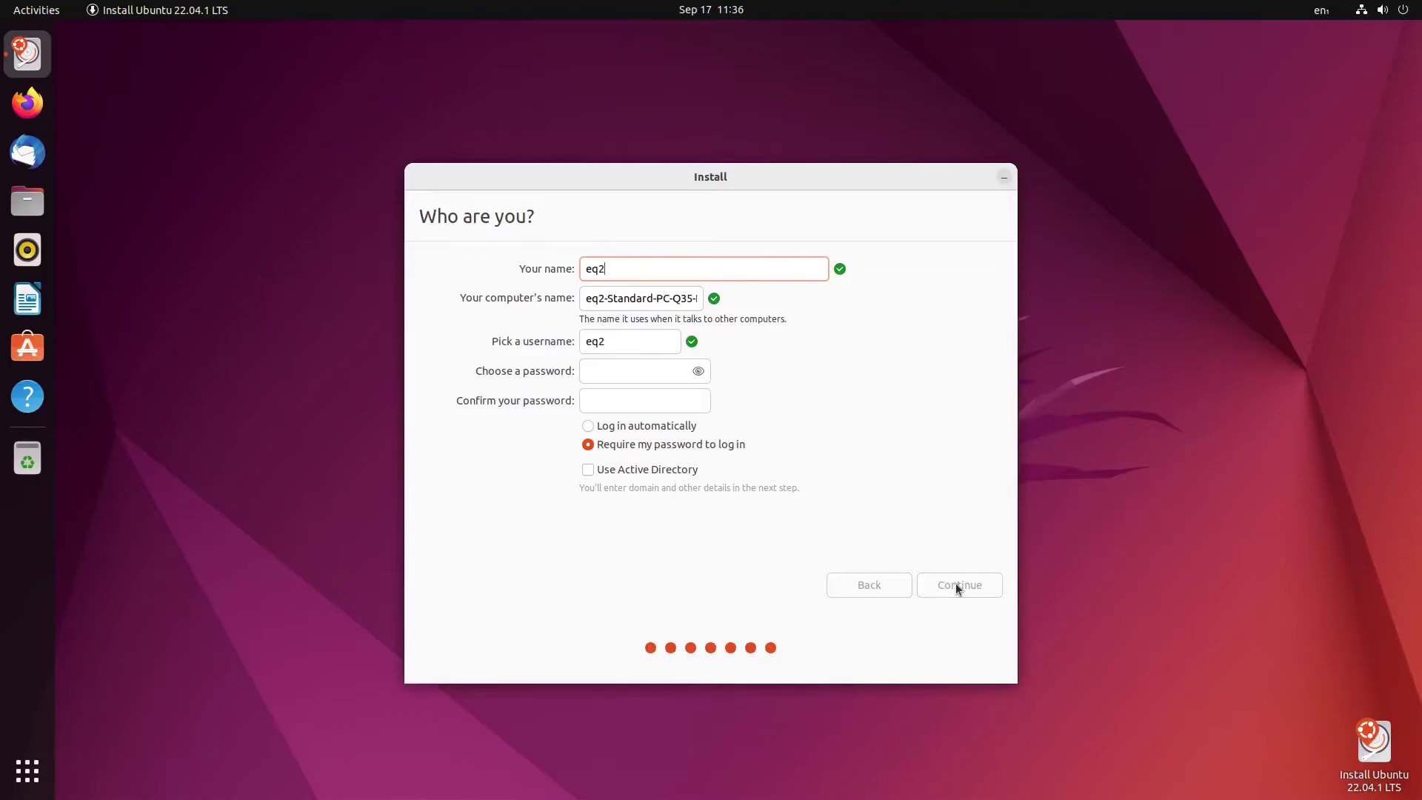
{"action": "type", "text": "demoub"}
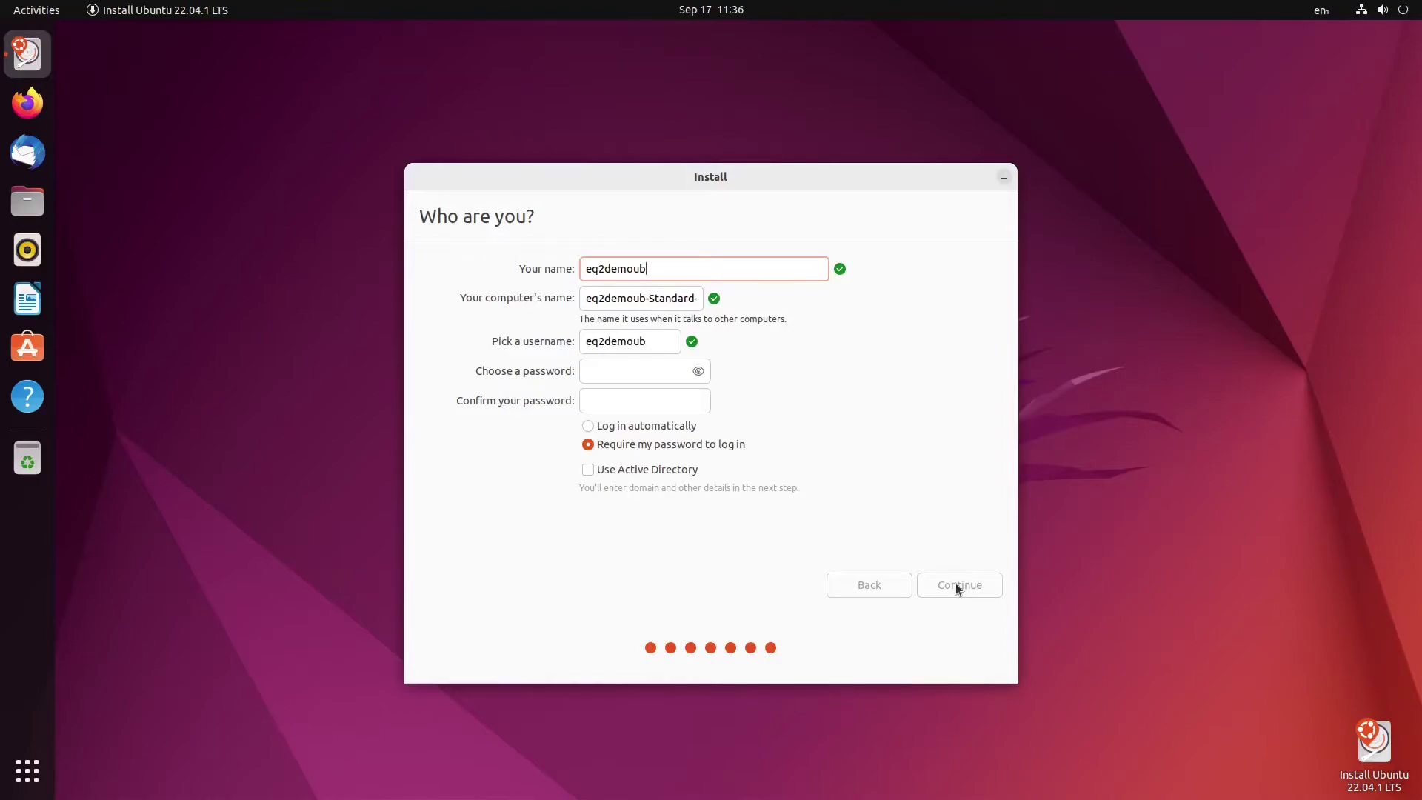
{"action": "type", "text": "untu"}
{"action": "left_click", "coordinate": [619, 372]}
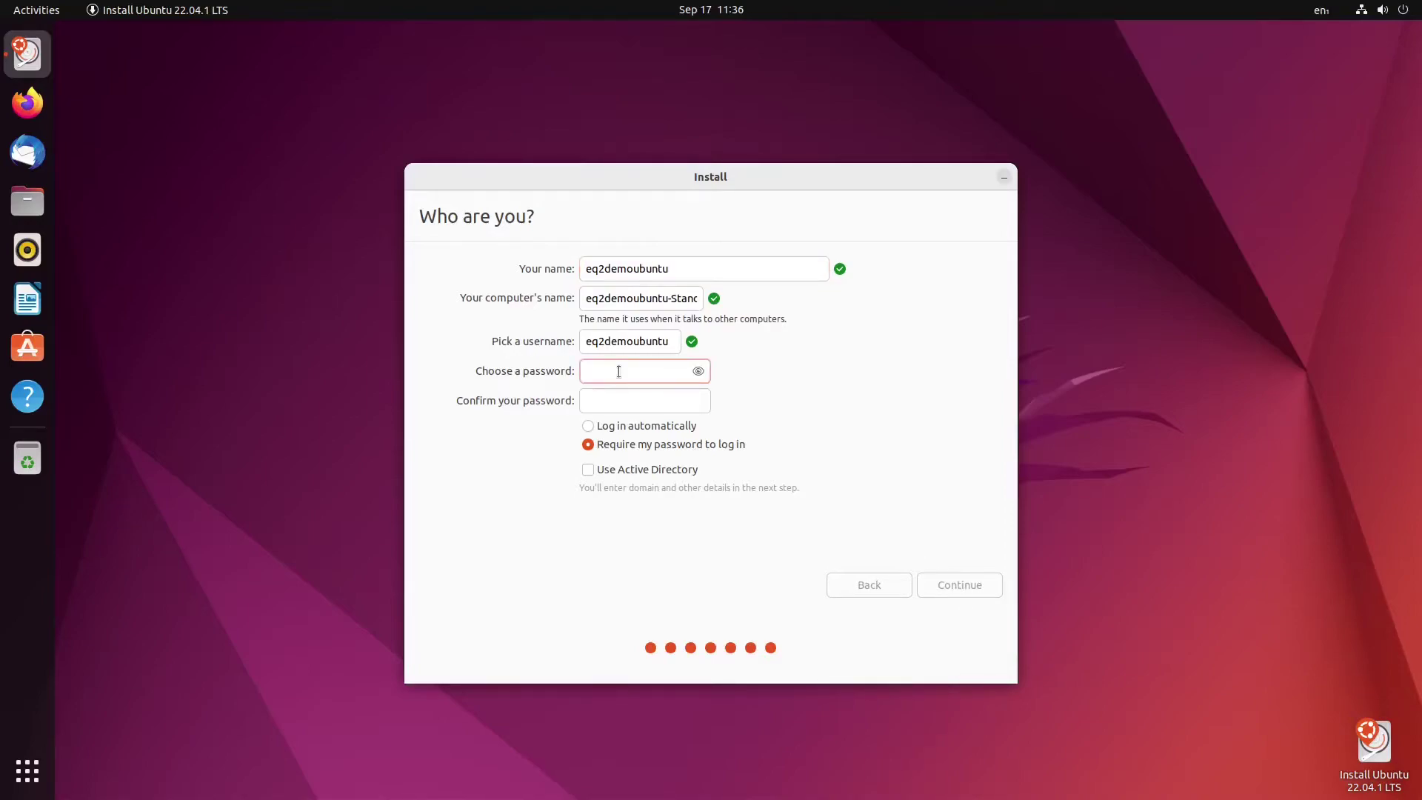
{"action": "type", "text": "*****"}
{"action": "left_click", "coordinate": [637, 405]}
{"action": "type", "text": "*****"}
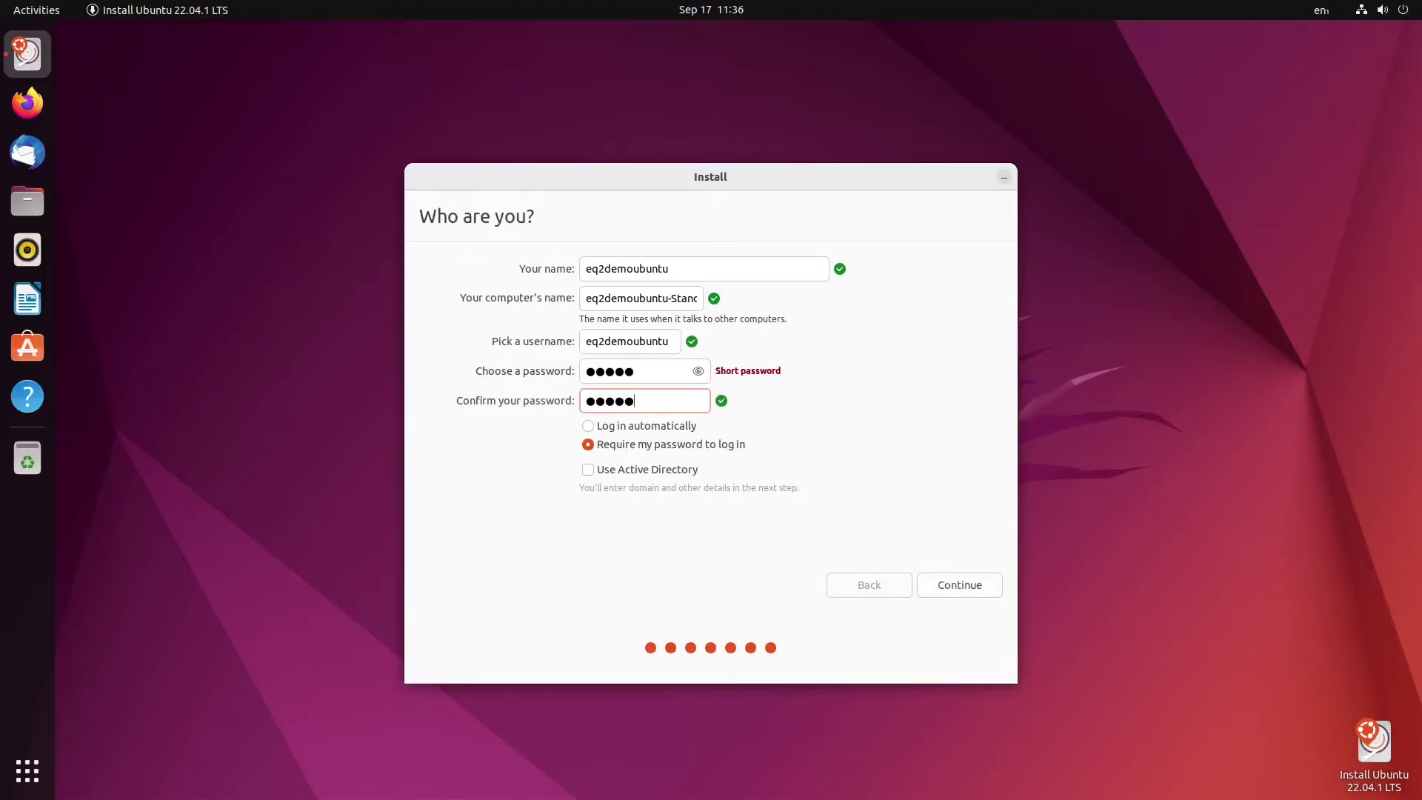
{"action": "left_click", "coordinate": [954, 584]}
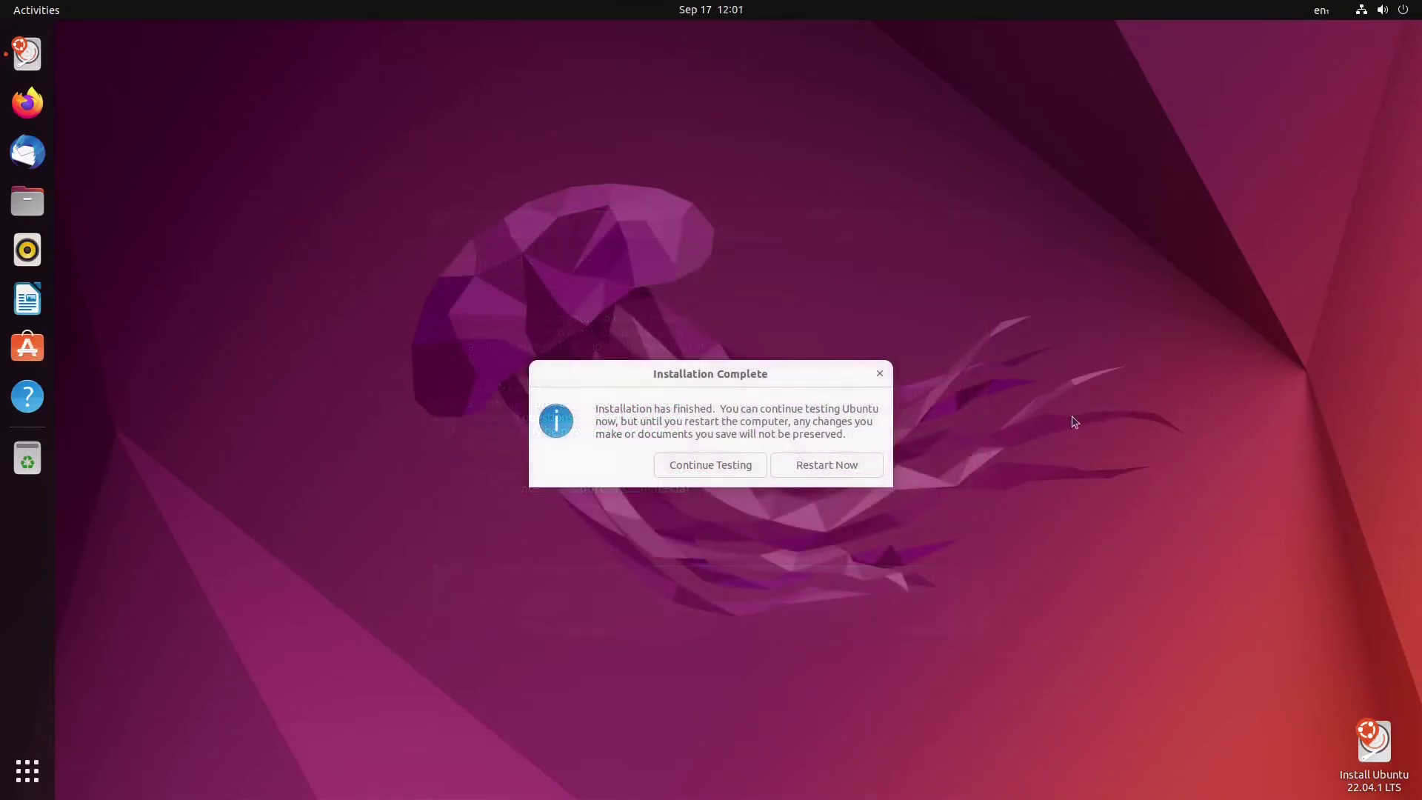
Choose Restart Now once the Installation Complete dialog appears.
{"action": "left_click", "coordinate": [806, 469]}
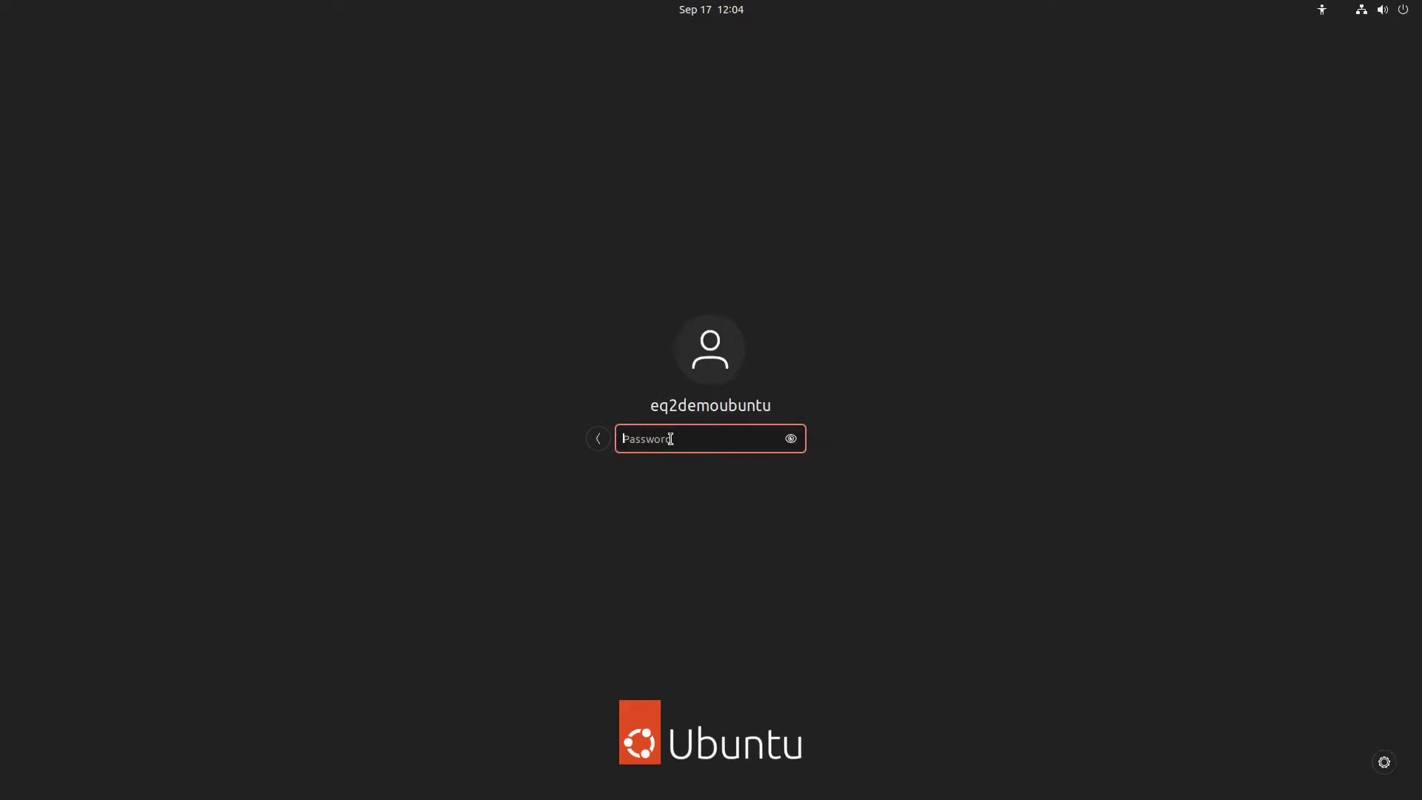
Log in to the new Ubuntu system with the account password.
{"action": "type", "text": "*****"}
{"action": "key", "text": "Return"}
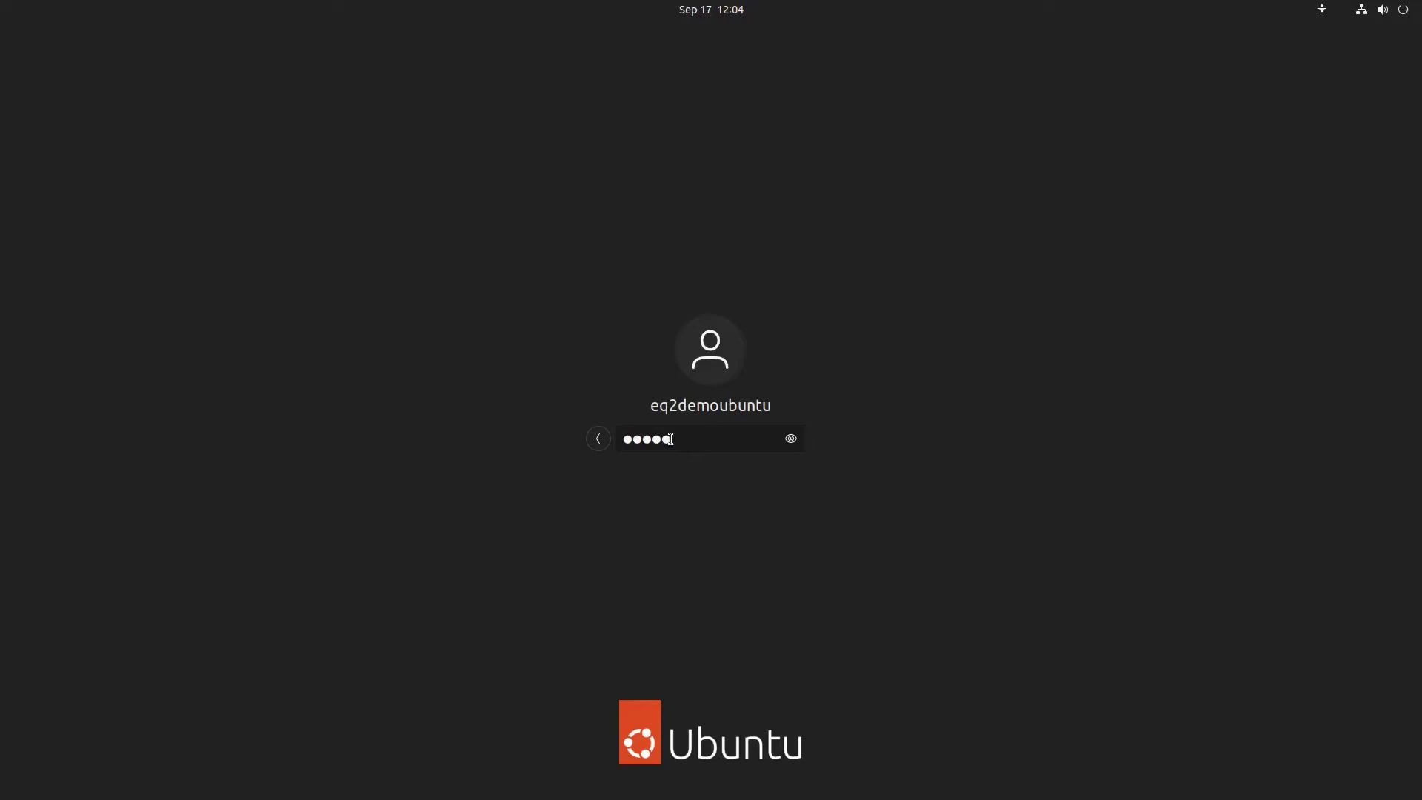
{"action": "key", "text": "Return"}
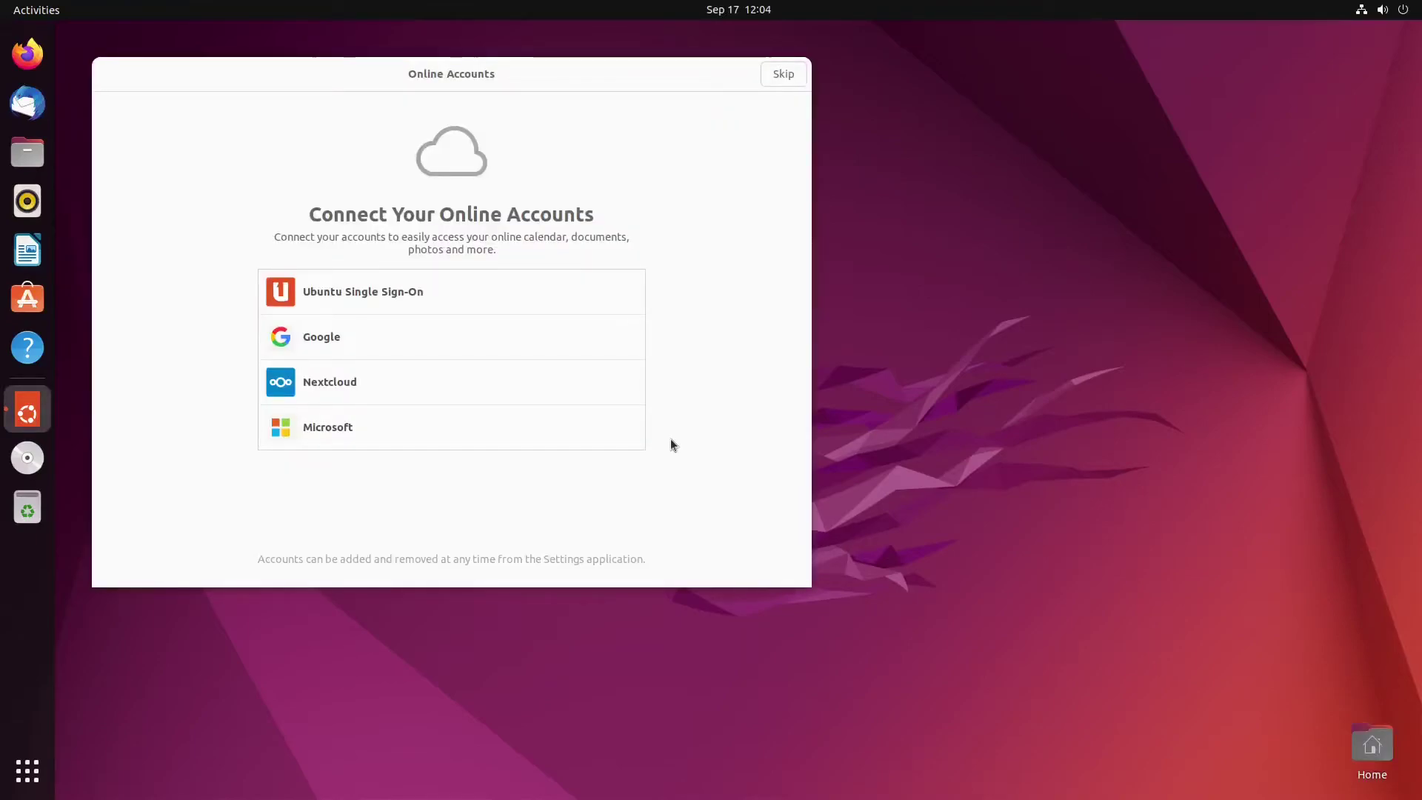
Skip Online Accounts and go through the Help improve Ubuntu and Privacy pages to Done.
{"action": "left_click_drag", "start_coordinate": [599, 76], "coordinate": [831, 123]}
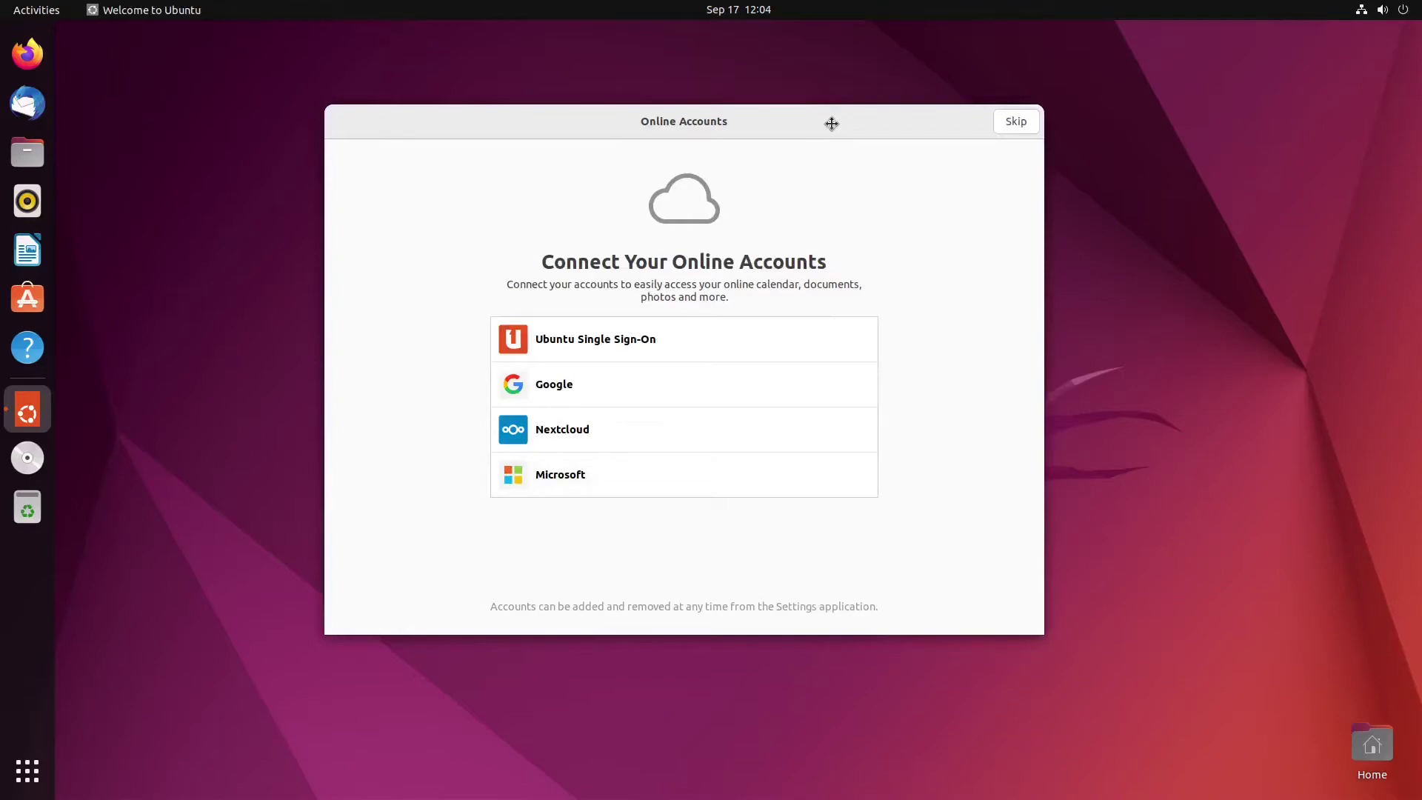
{"action": "left_click", "coordinate": [1026, 131]}
{"action": "left_click", "coordinate": [1025, 131]}
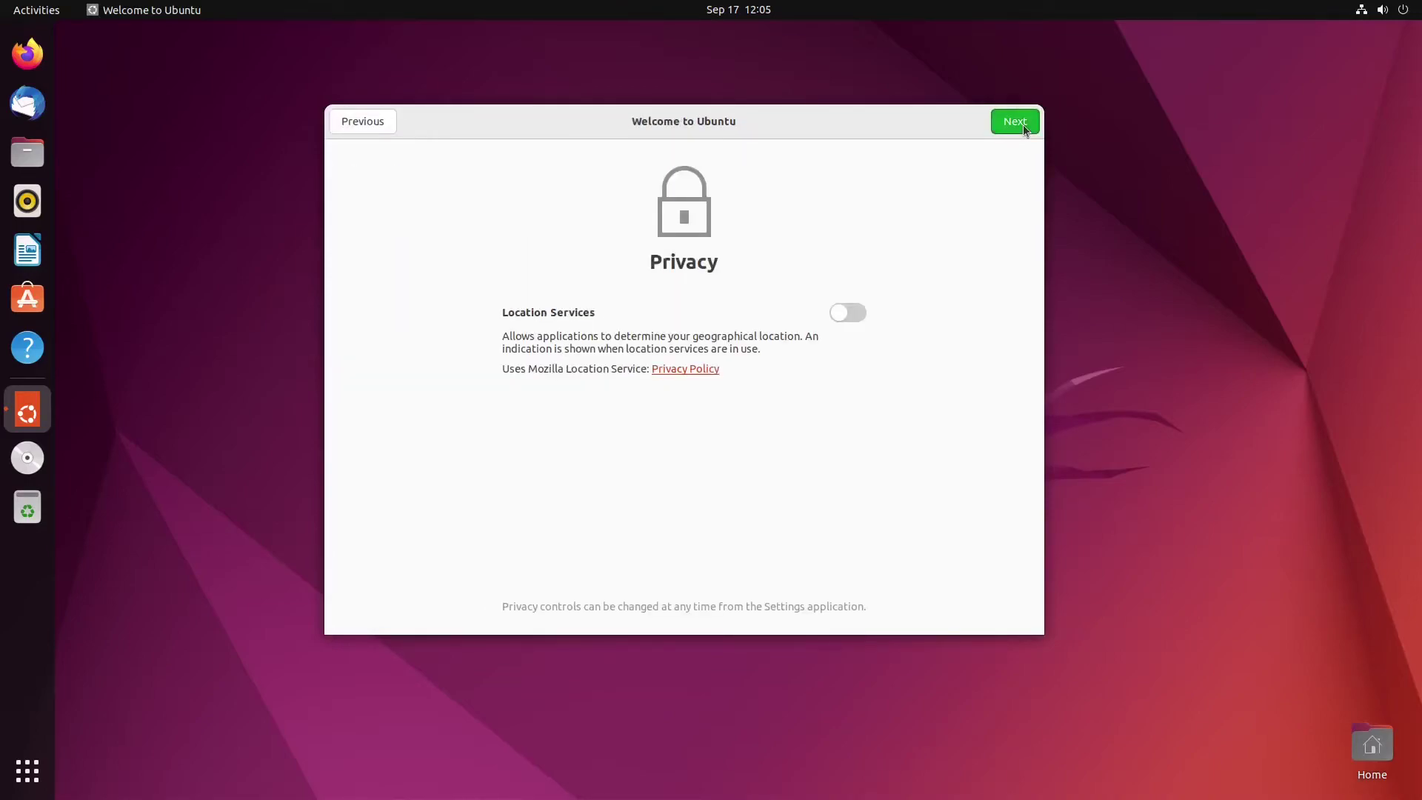
{"action": "left_click", "coordinate": [1026, 131]}
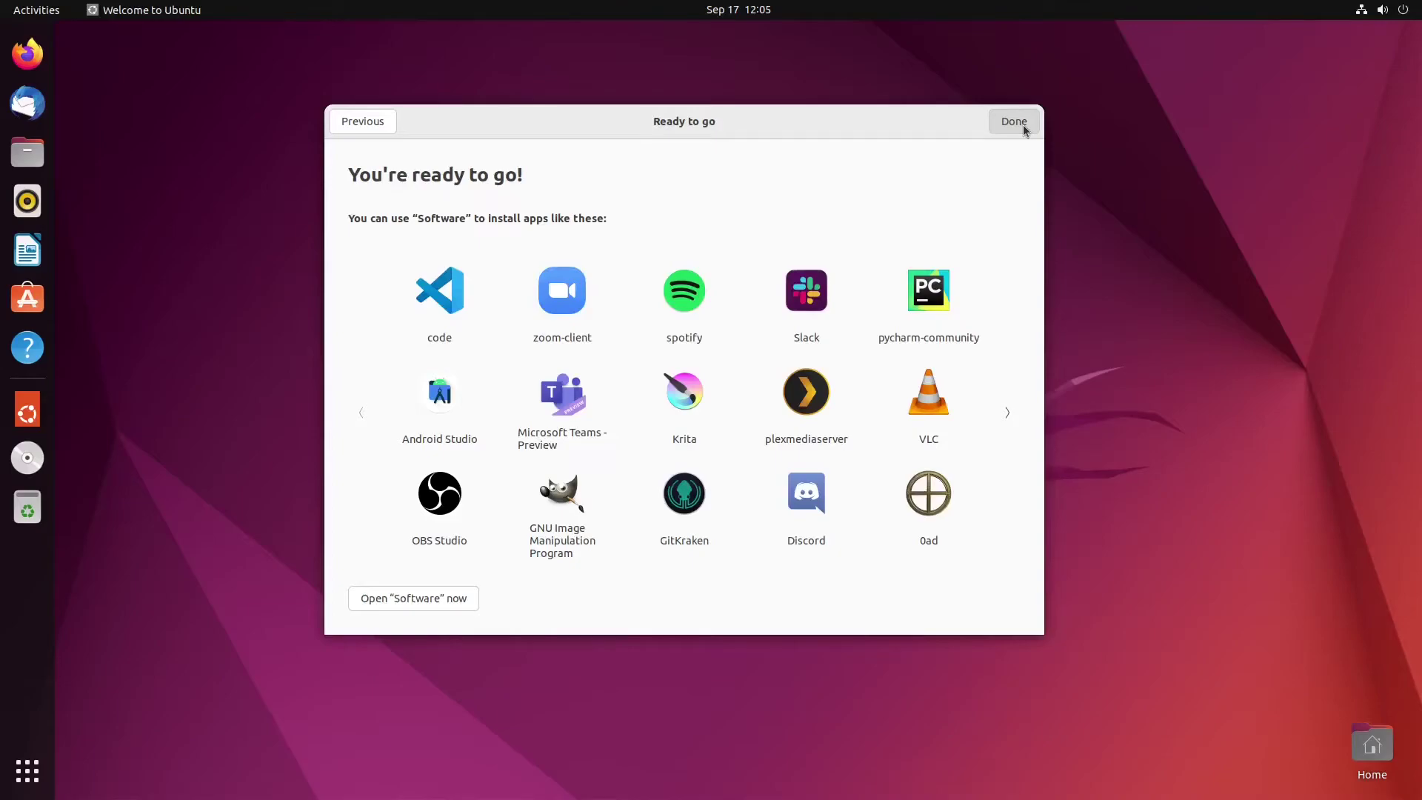
{"action": "left_click", "coordinate": [1026, 131]}
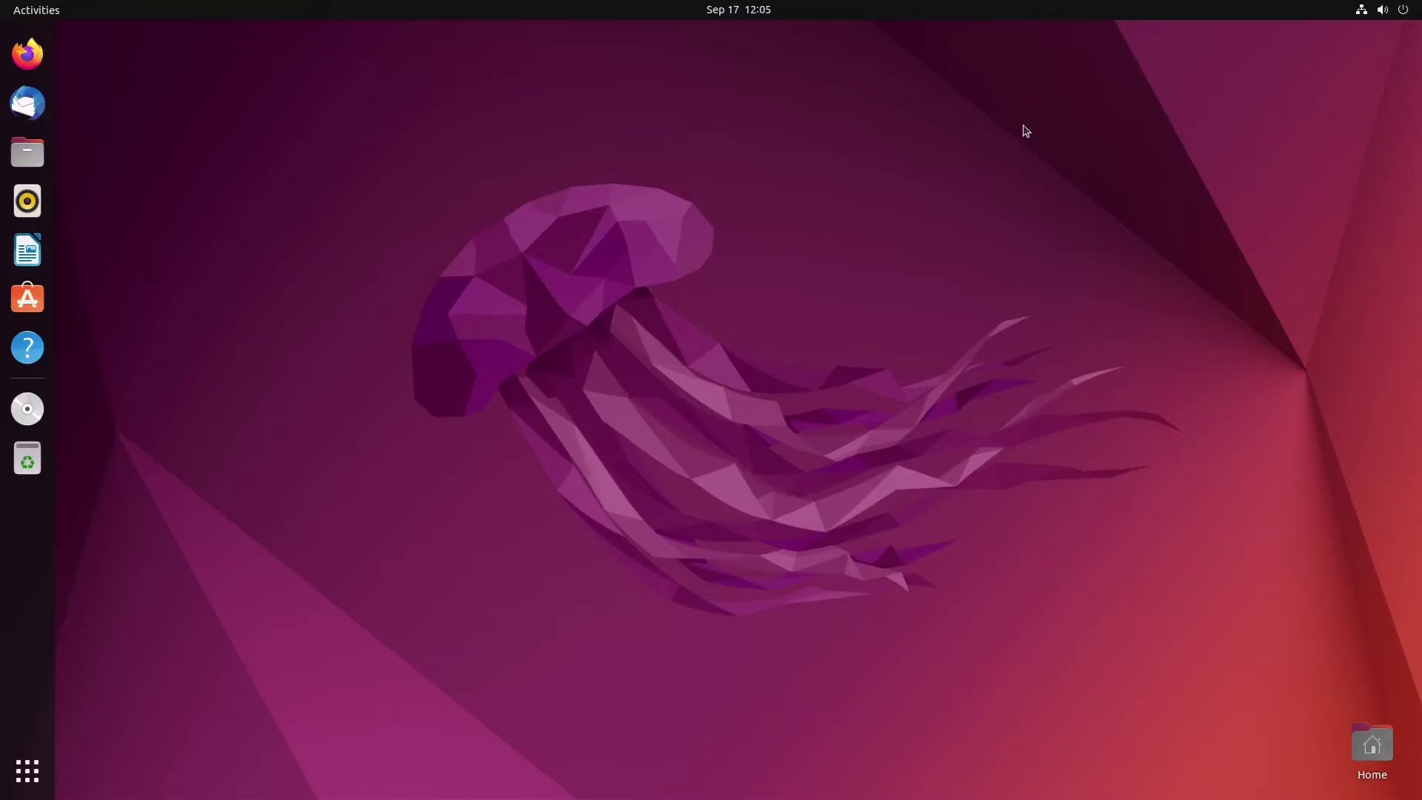
Launch Software Updater from an Activities search for 'update' and install the available updates.
{"action": "left_click", "coordinate": [50, 9]}
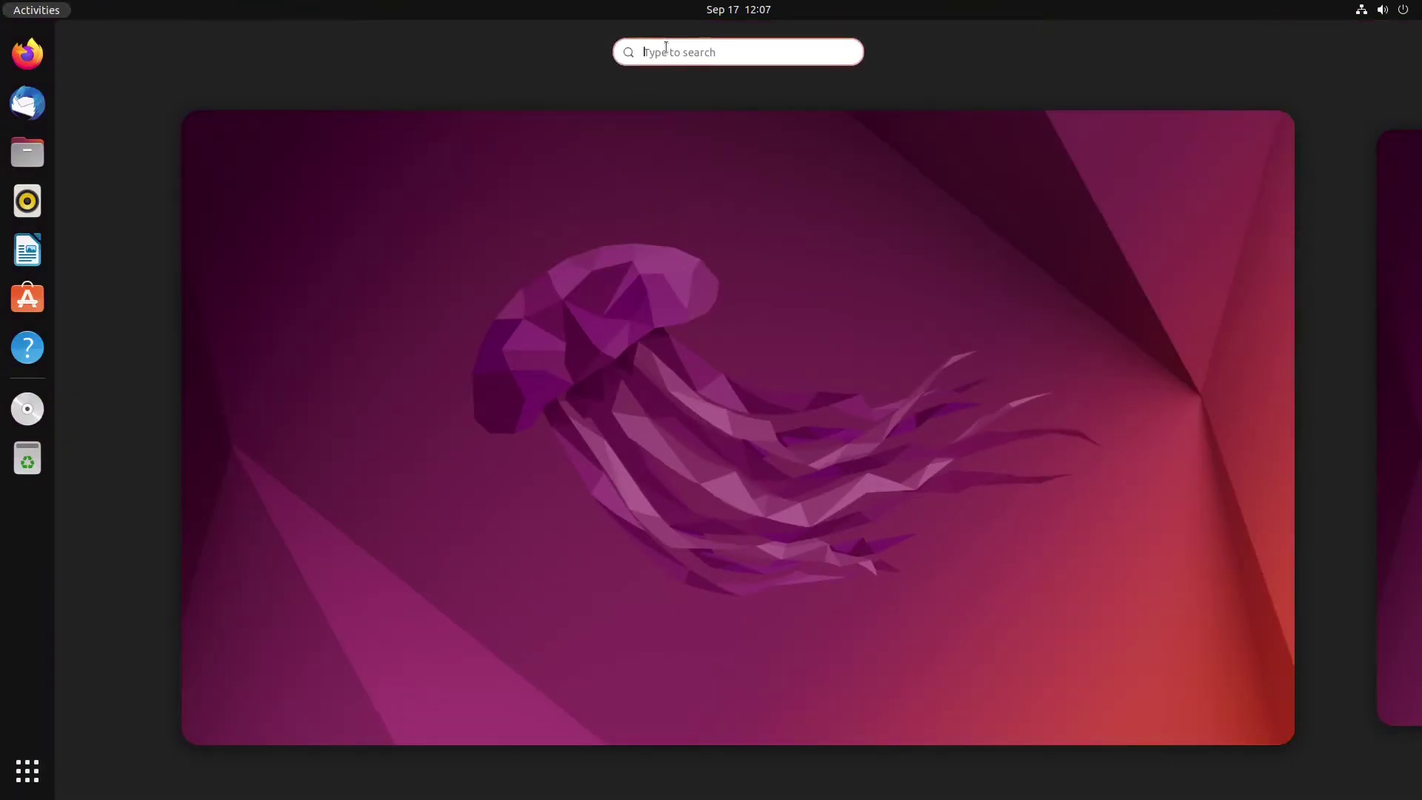
{"action": "type", "text": "uPDATE"}
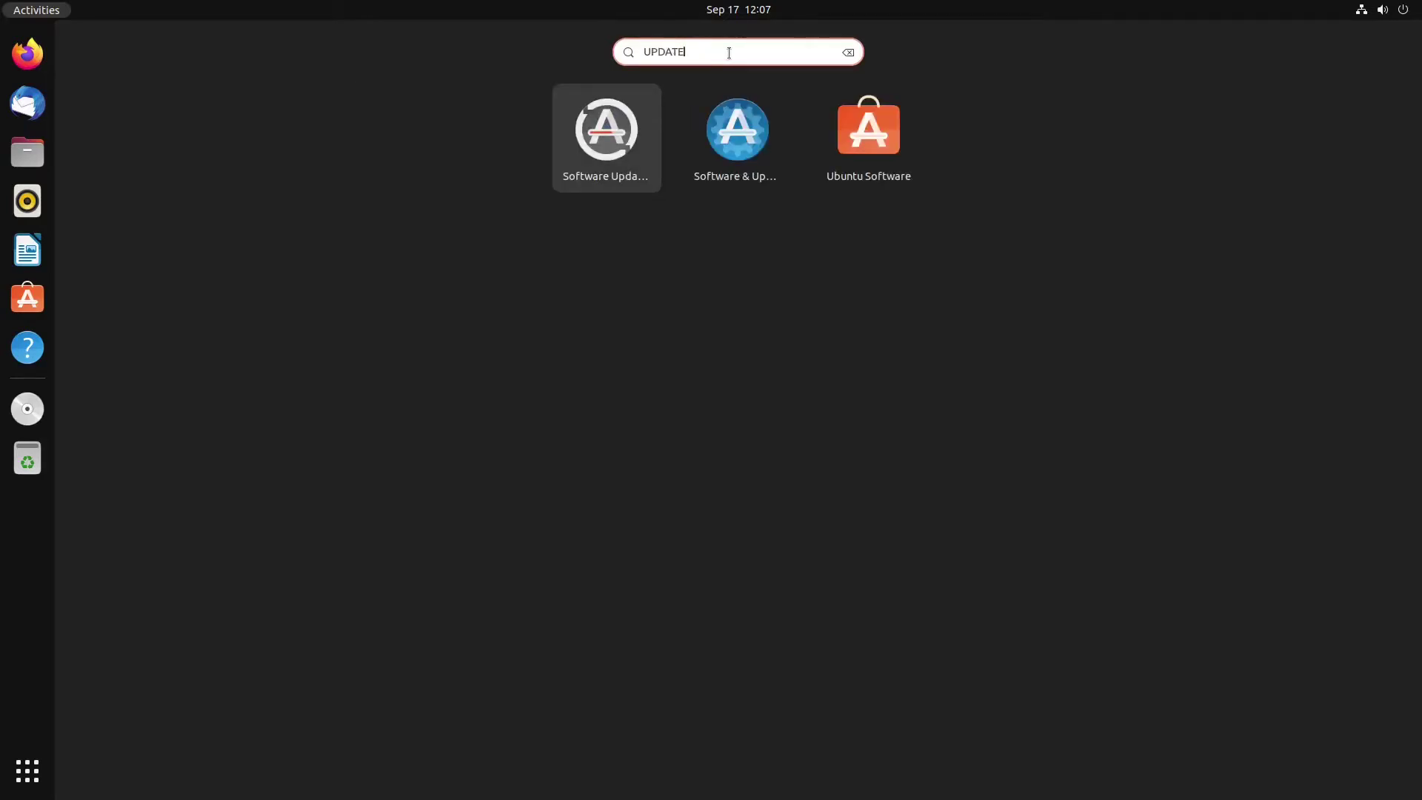
{"action": "left_click", "coordinate": [619, 144]}
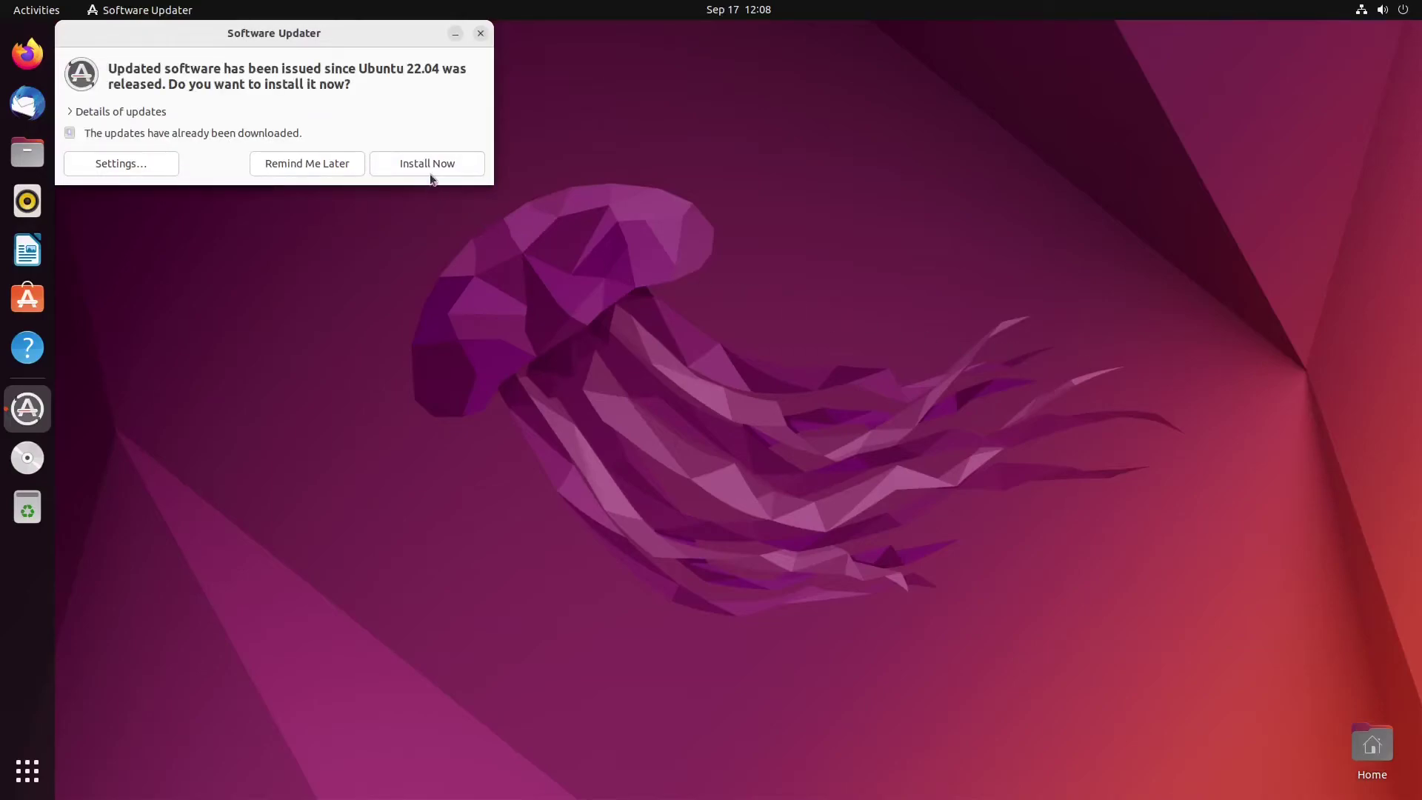
{"action": "left_click", "coordinate": [430, 164]}
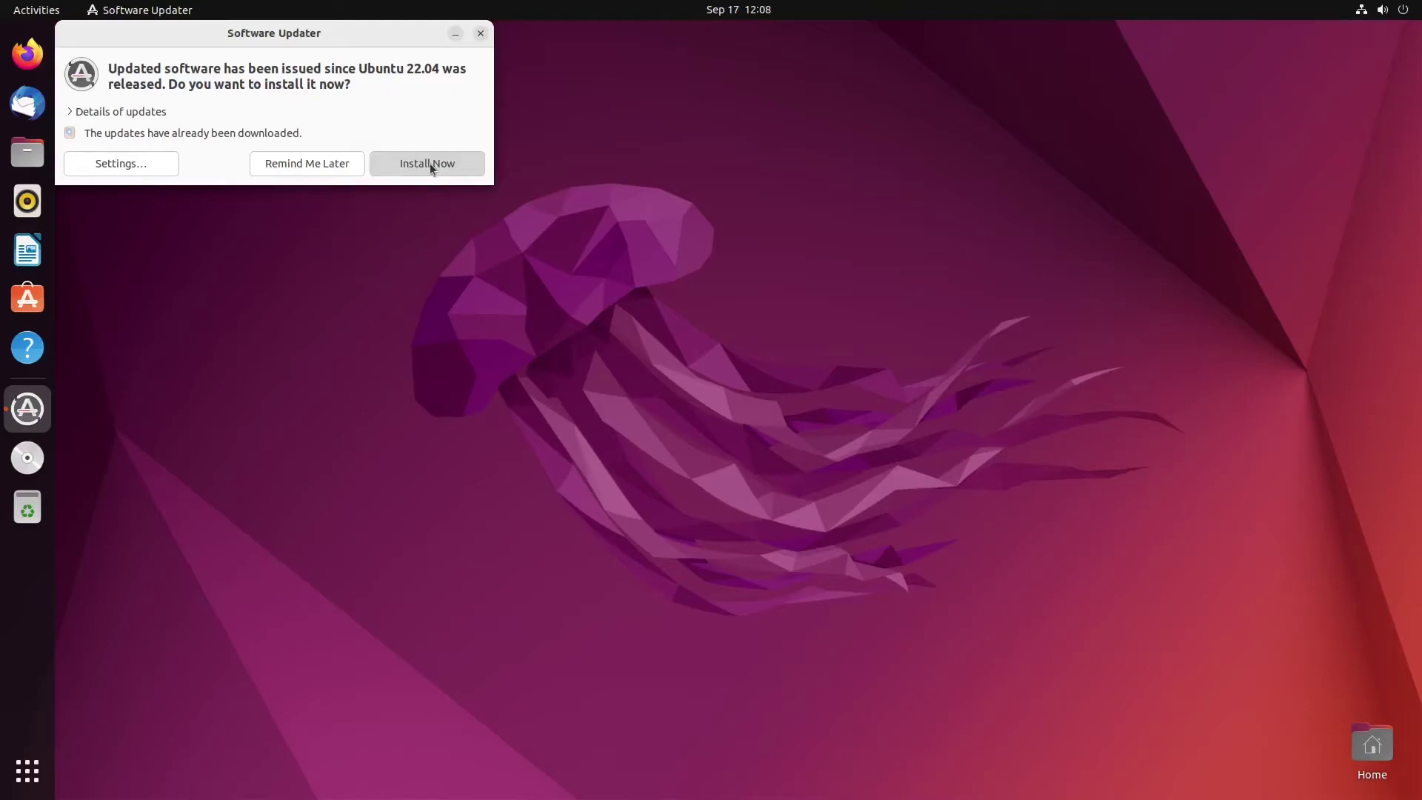
{"action": "left_click_drag", "start_coordinate": [319, 33], "coordinate": [800, 346]}
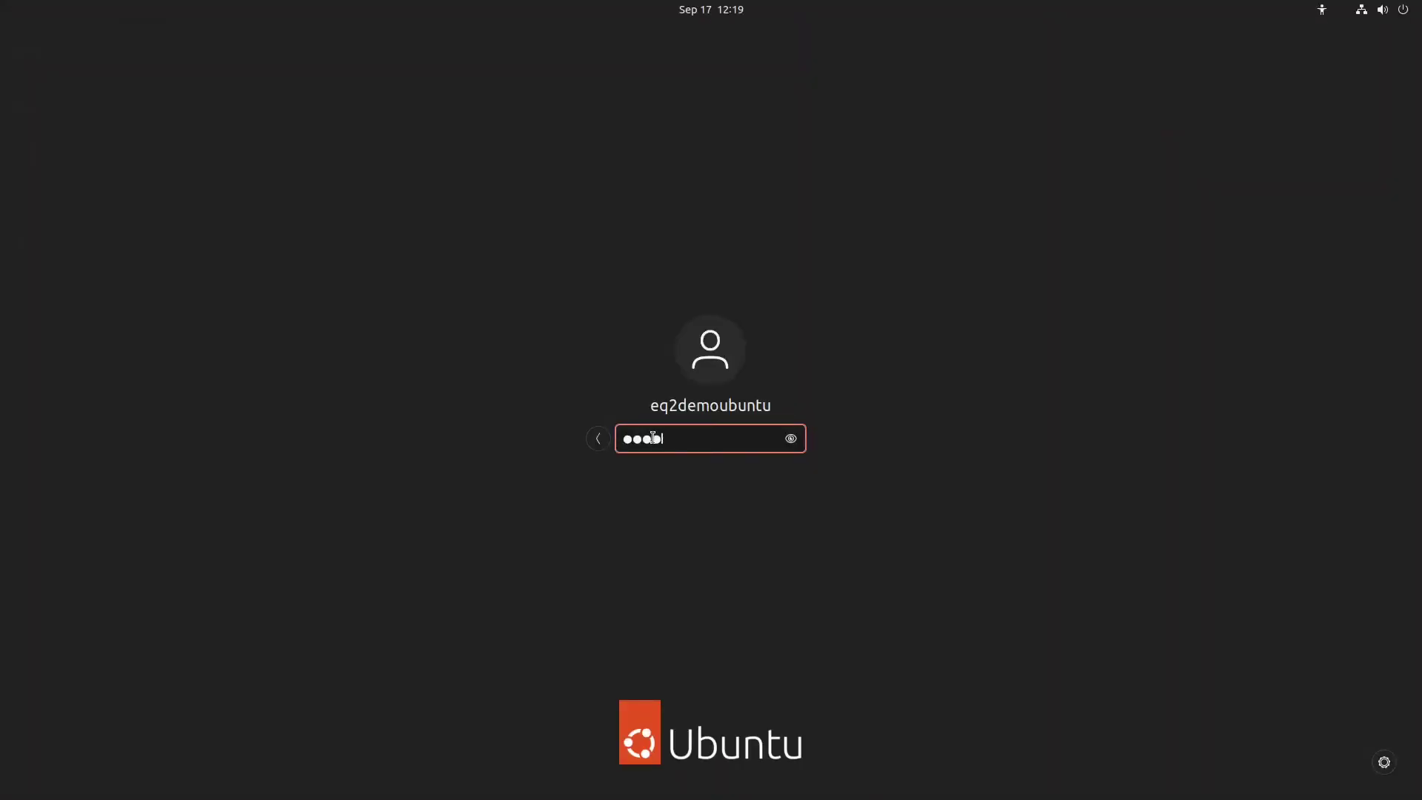
Sign back in with the account password after the post-update restart.
{"action": "key", "text": "Return"}
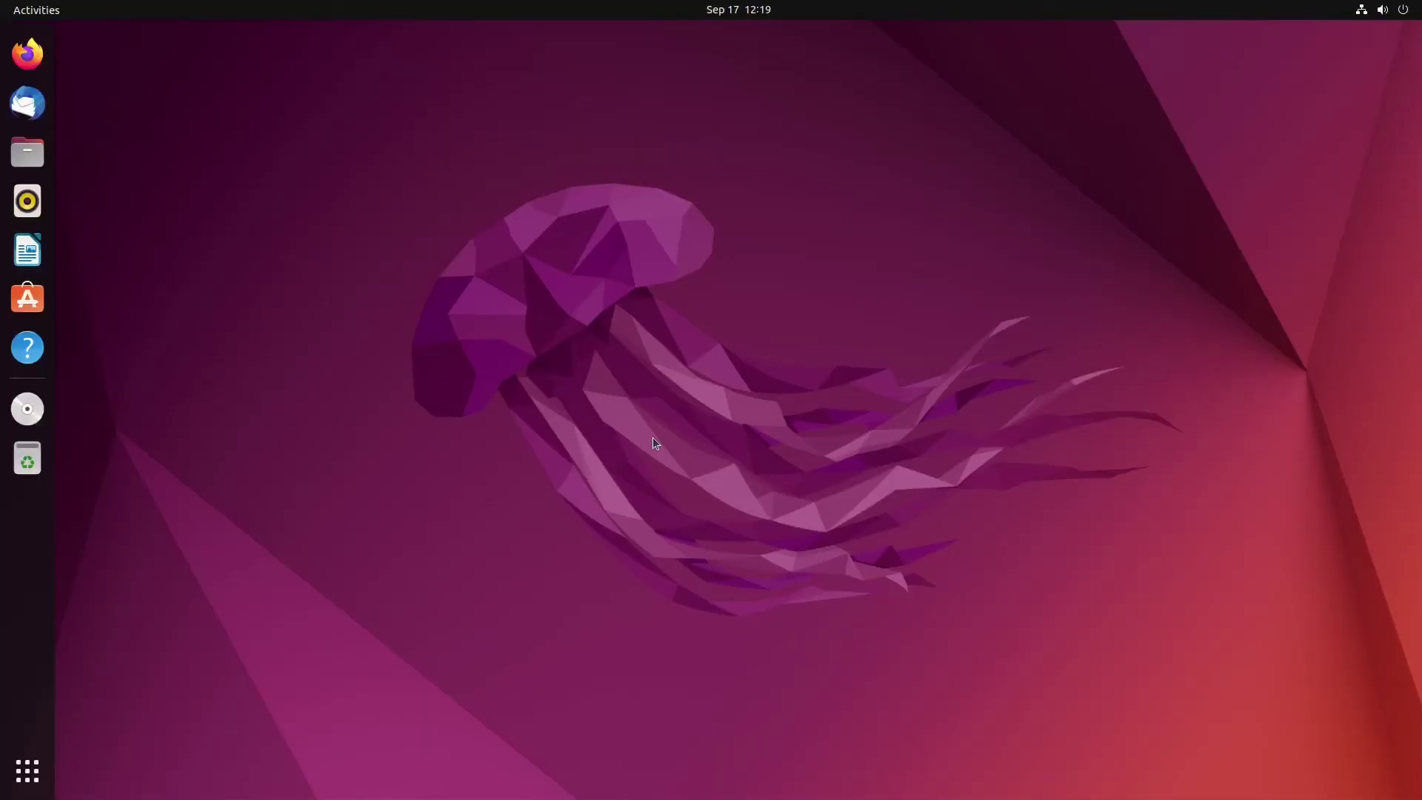
Search Ubuntu Software for 'steam', install the Steam installer, then close the store.
{"action": "left_click", "coordinate": [36, 294]}
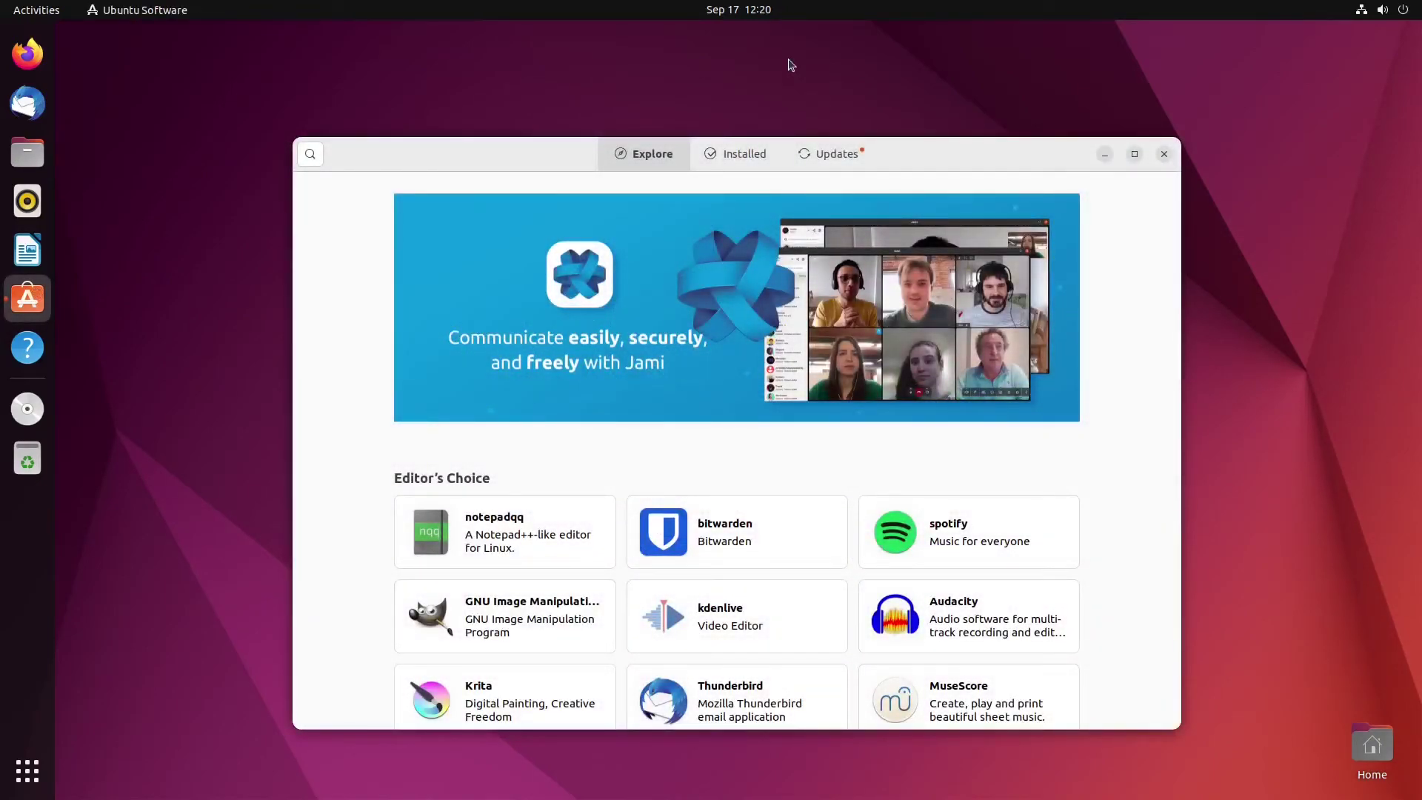
{"action": "key", "text": "ctrl+f"}
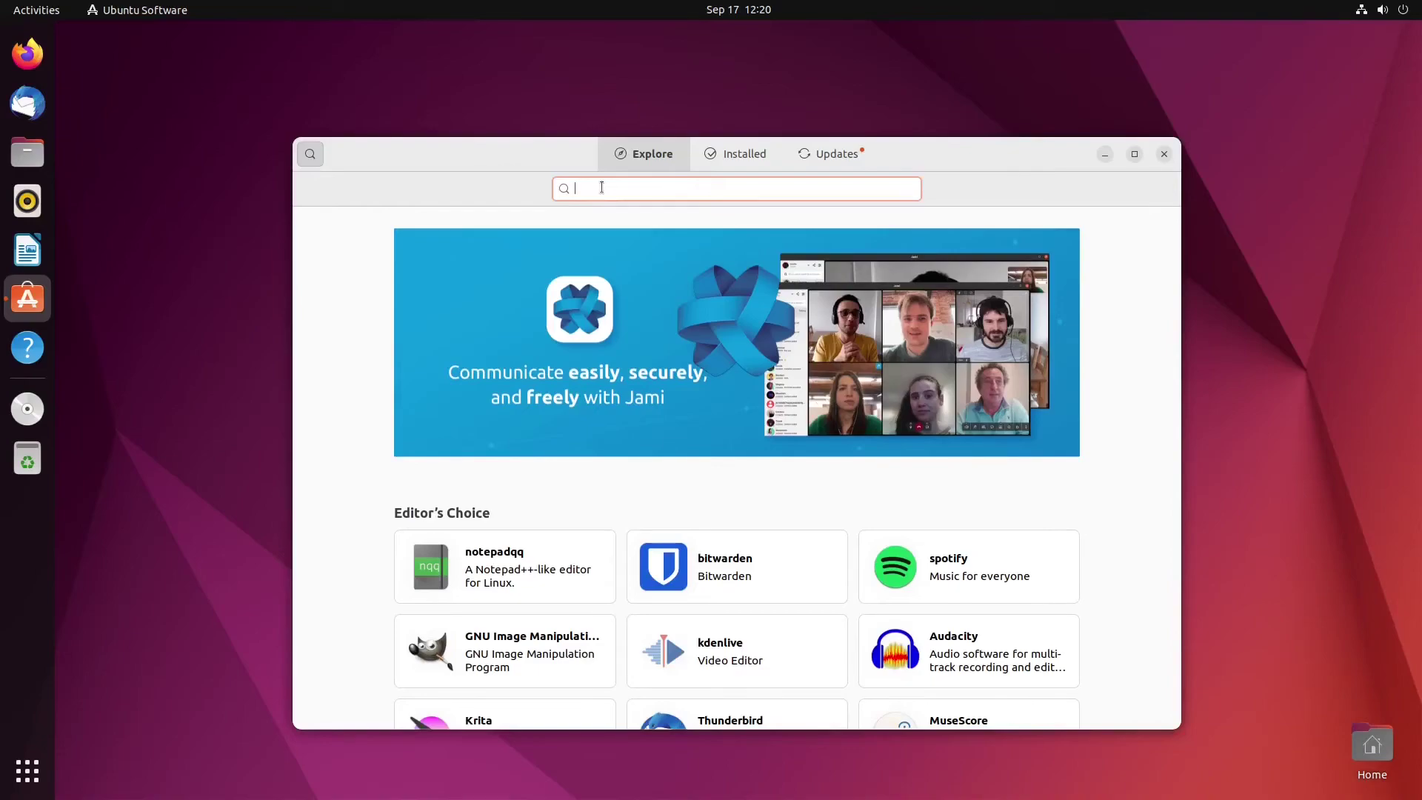
{"action": "type", "text": "steam"}
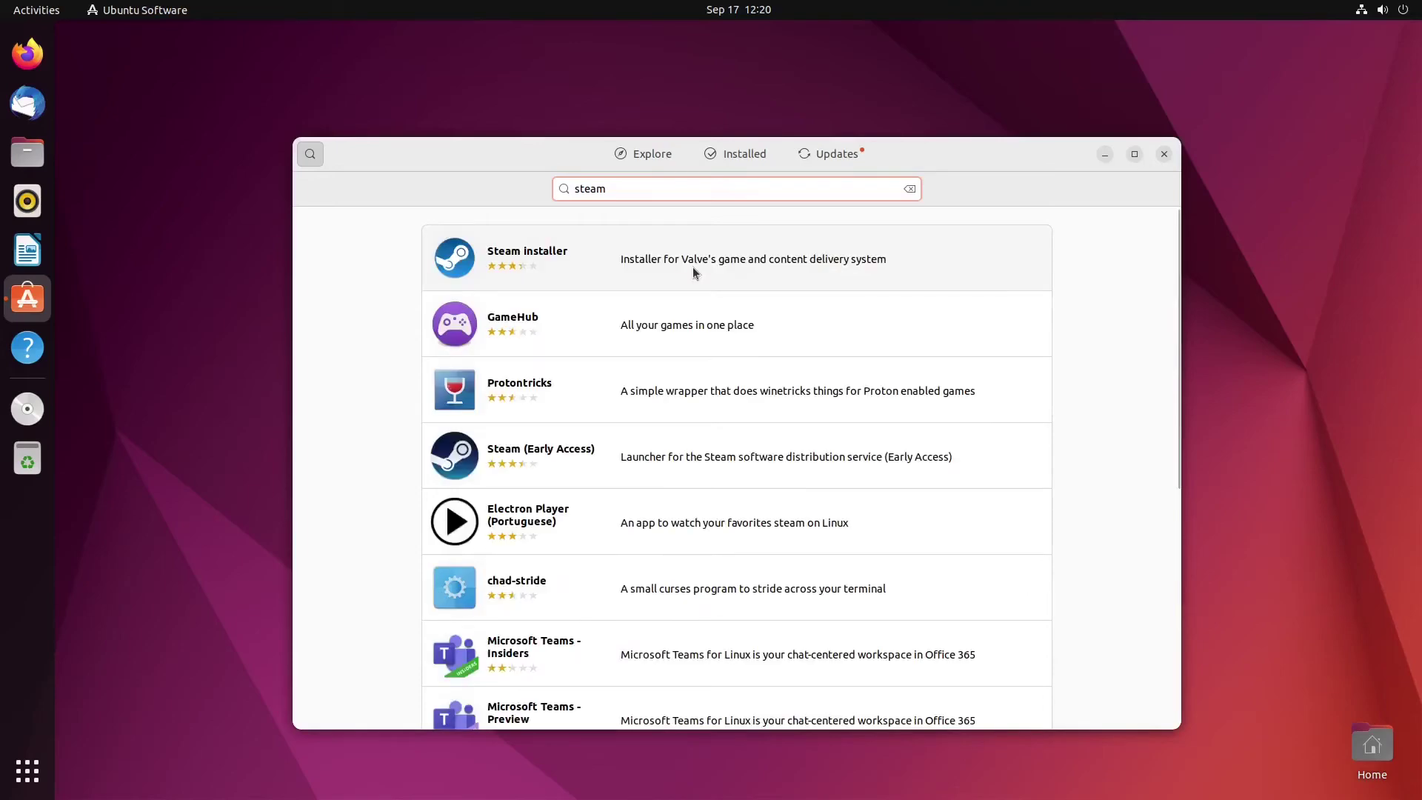
{"action": "left_click", "coordinate": [693, 268]}
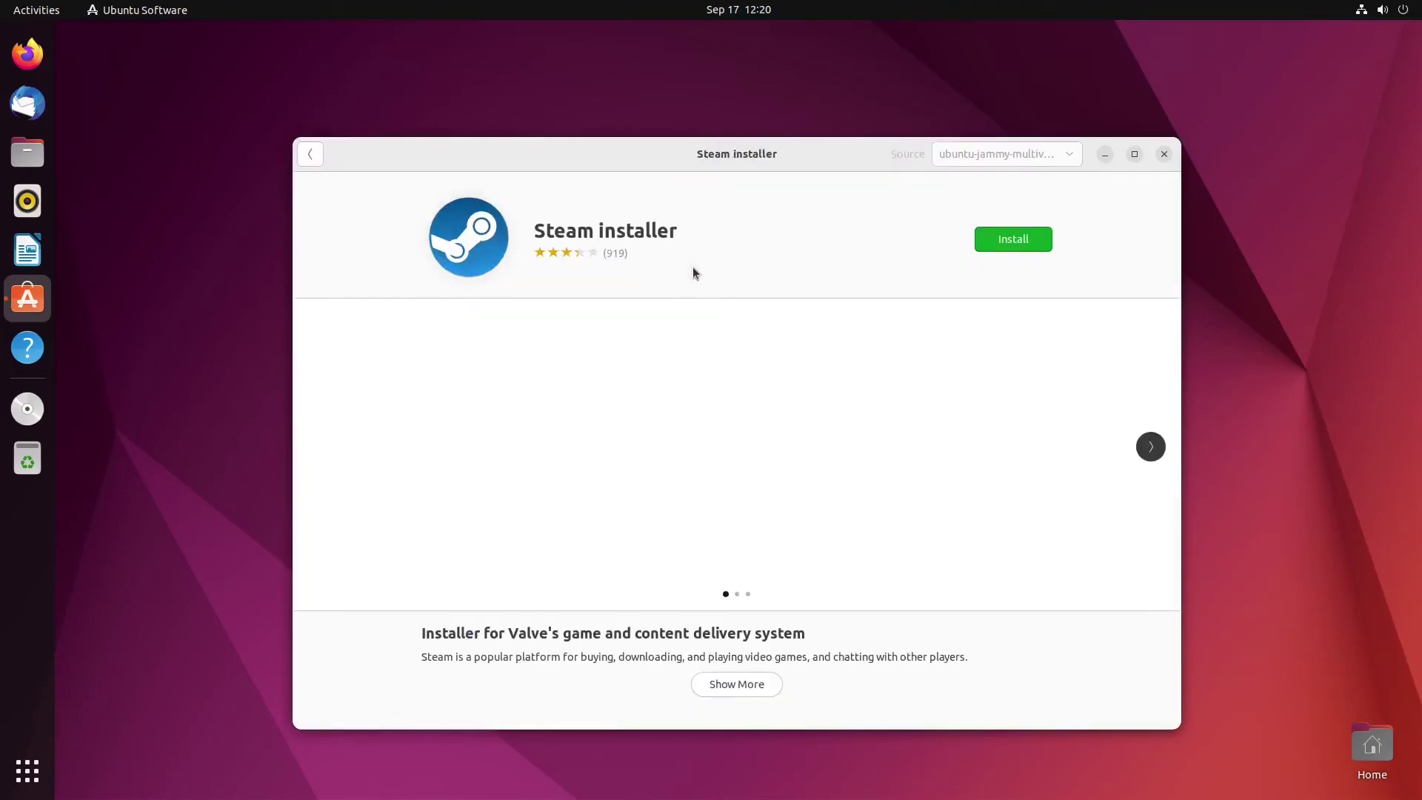
{"action": "left_click", "coordinate": [1029, 240]}
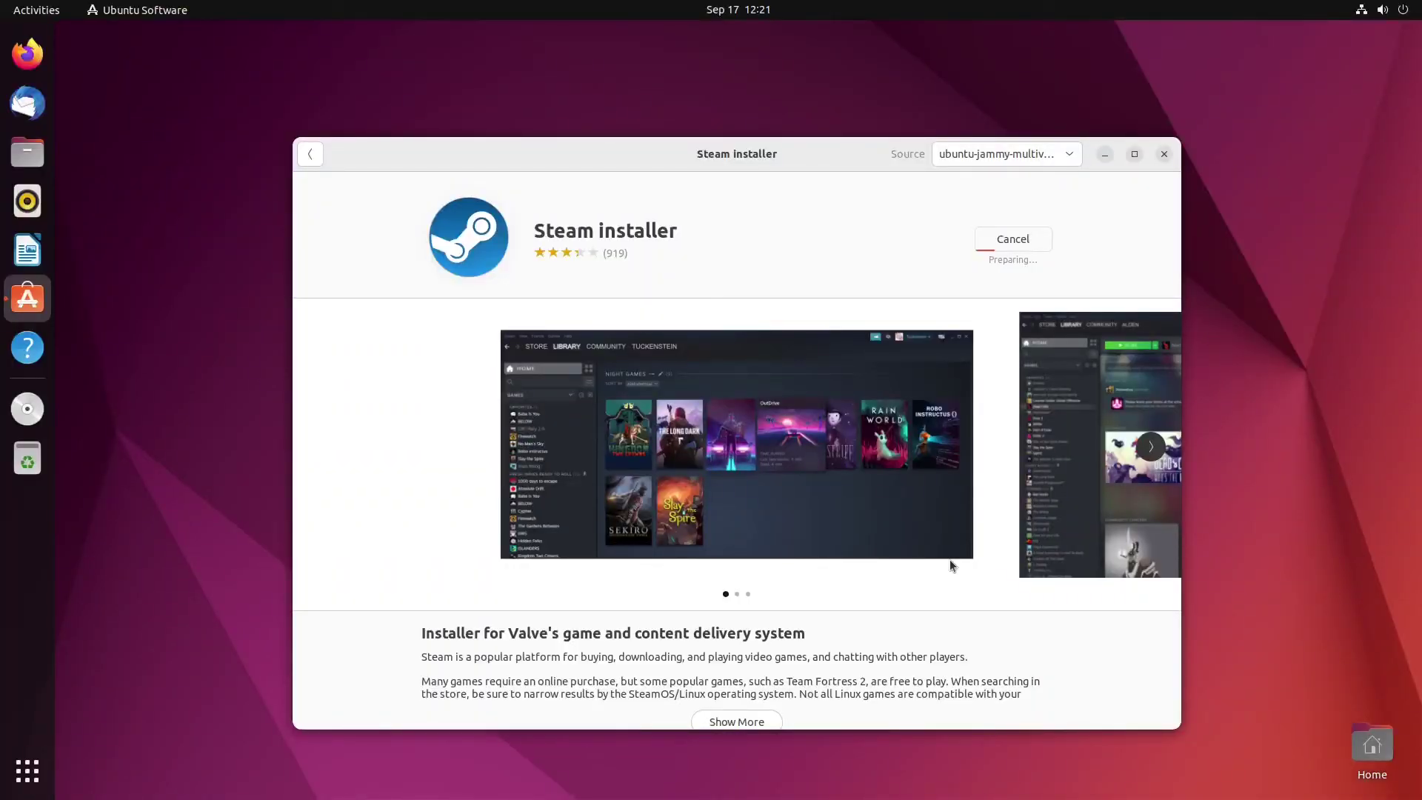
{"action": "left_click", "coordinate": [1164, 155]}
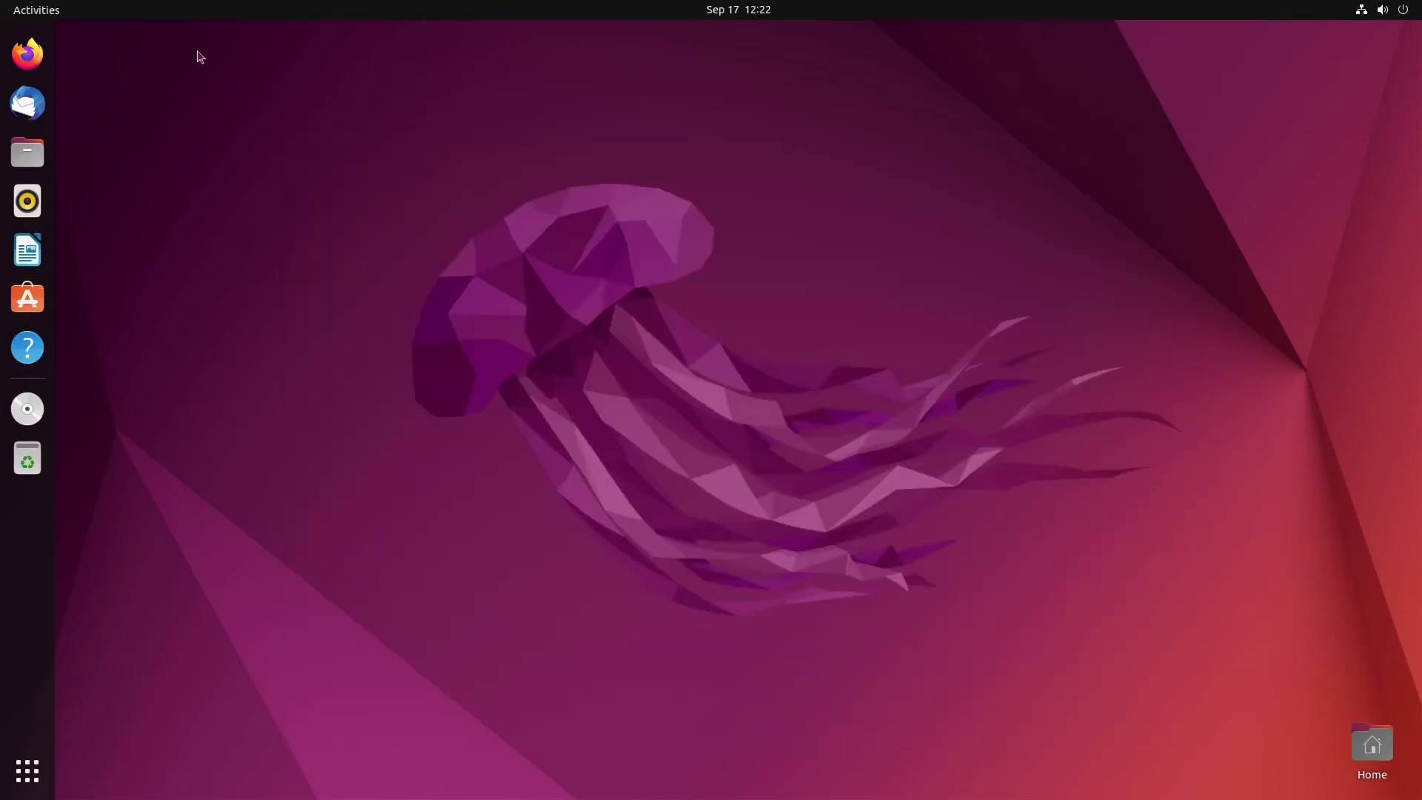
Search 'steam' in the Activities overview and launch the Steam result.
{"action": "left_click", "coordinate": [62, 14]}
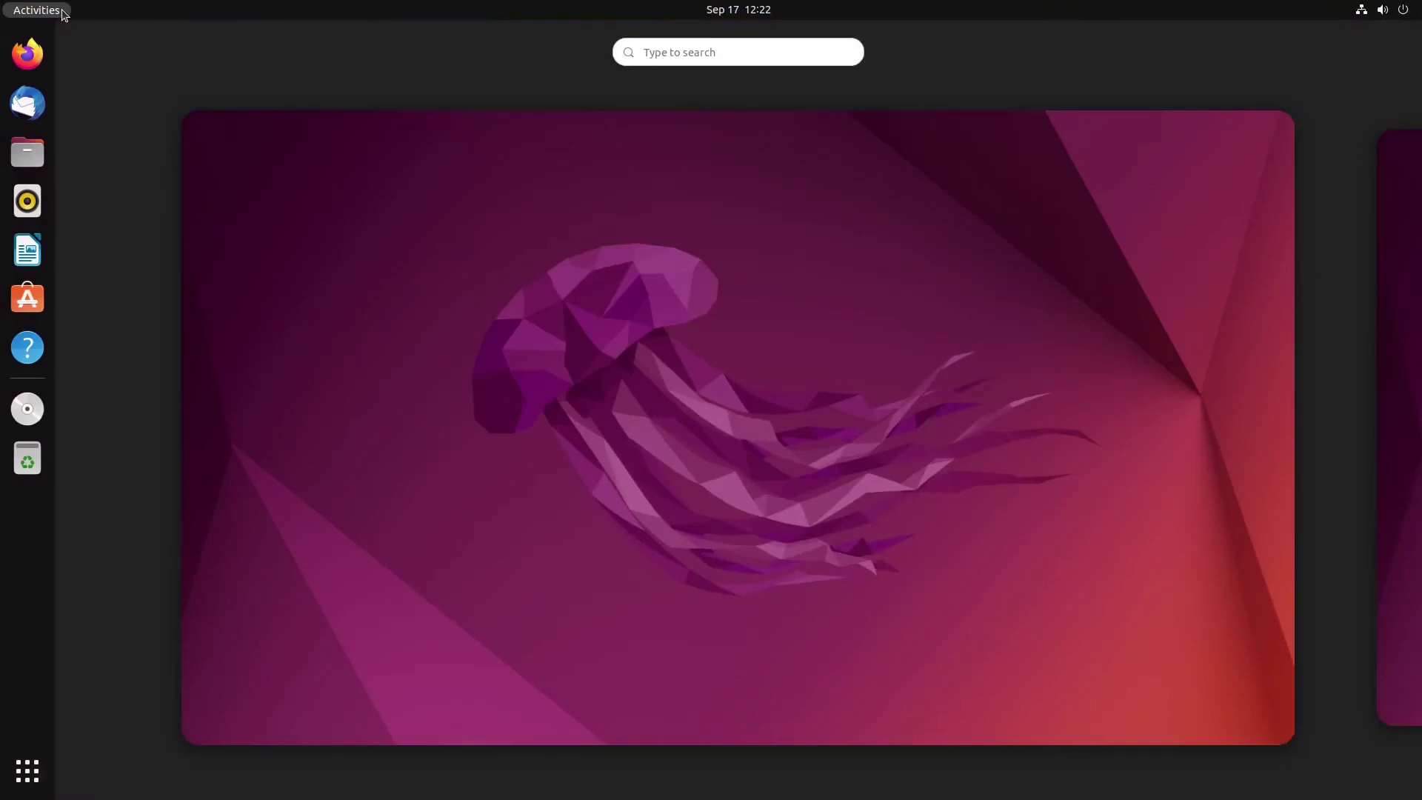
{"action": "left_click", "coordinate": [665, 52]}
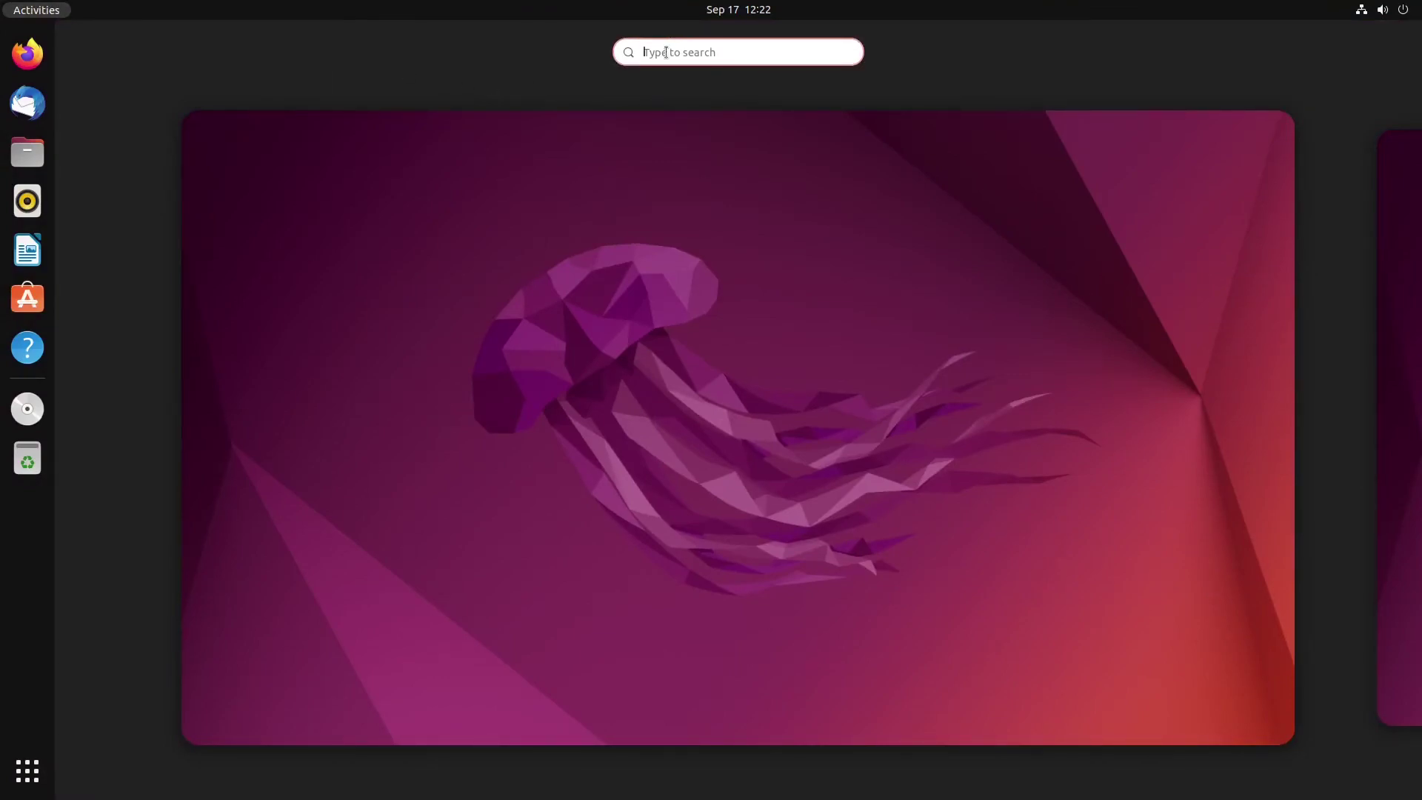
{"action": "type", "text": "slteam"}
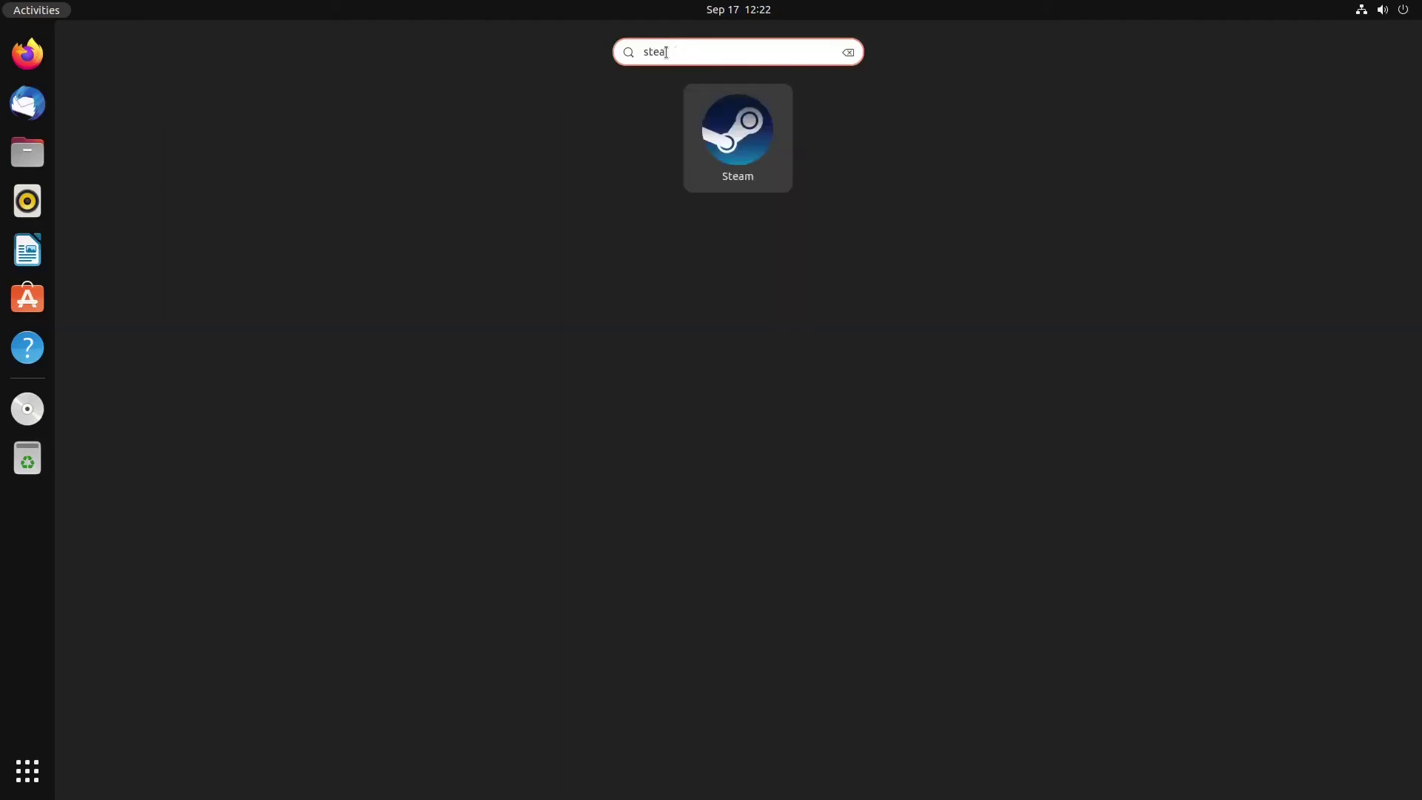
{"action": "left_click", "coordinate": [765, 162]}
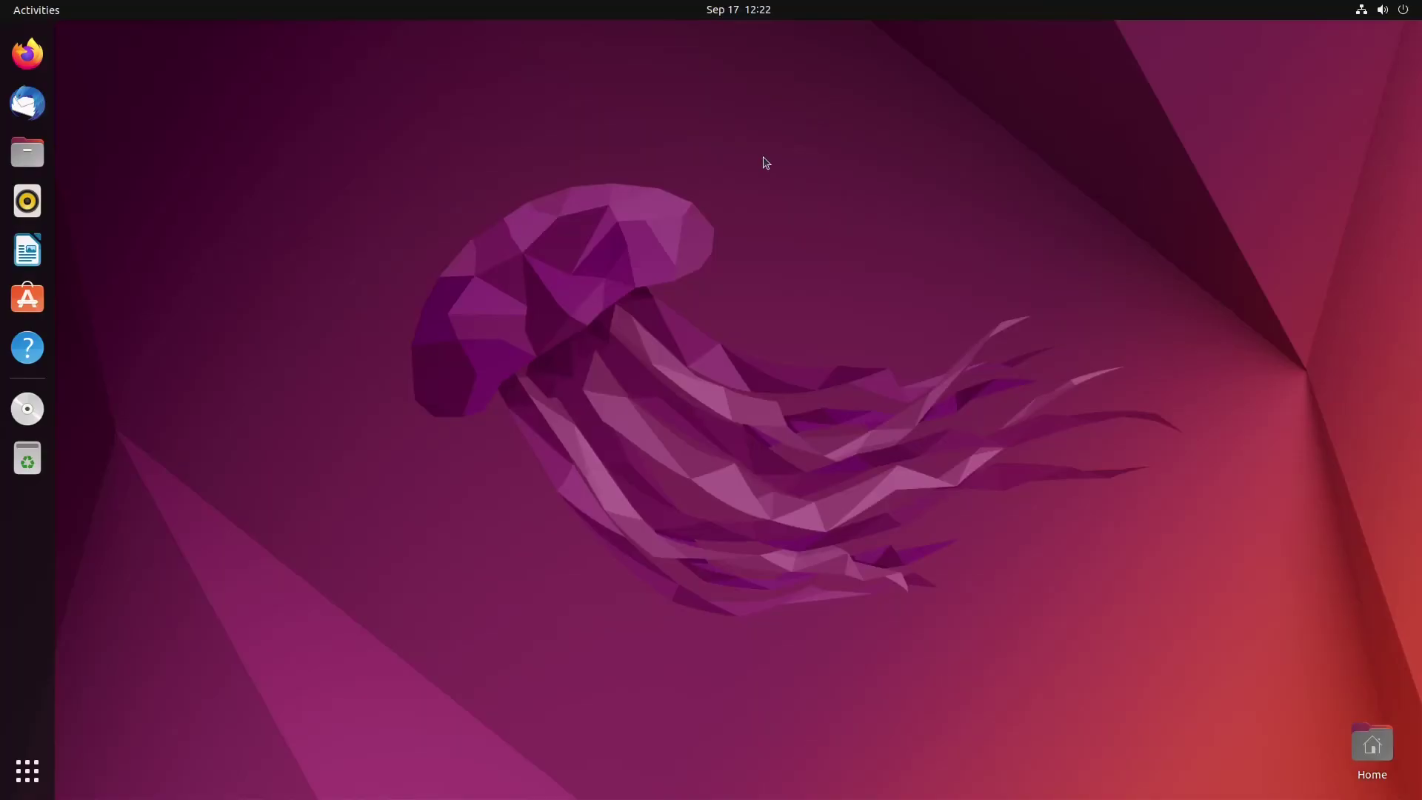